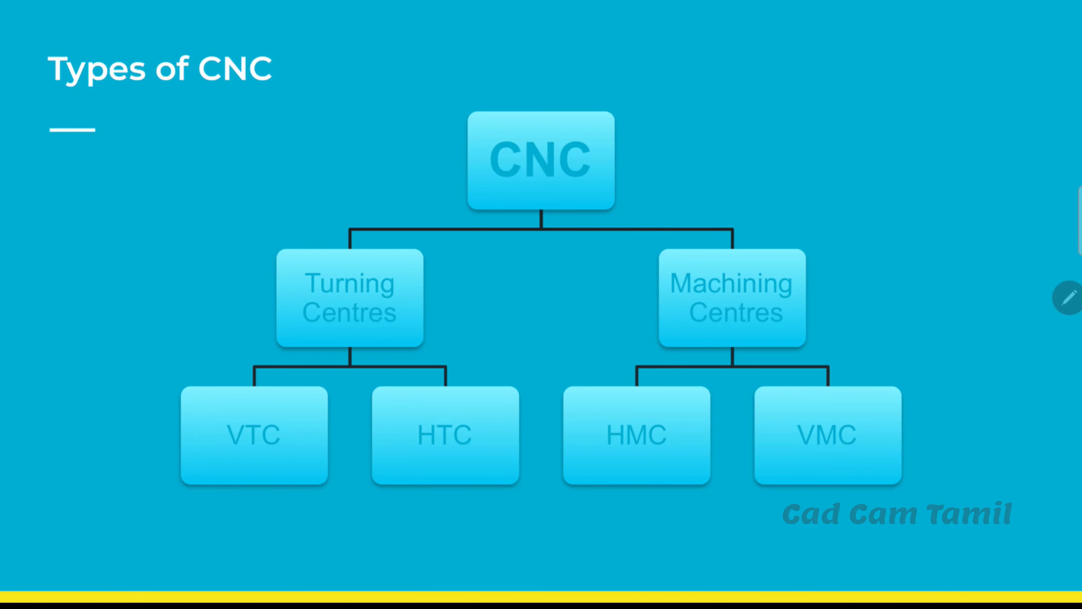
- Circle CNC, arrow it to both centre types, and handwrite an underlined 'Lathe' beside Turning Centres
drag(533, 195, 367, 252)
drag(353, 216, 393, 232)
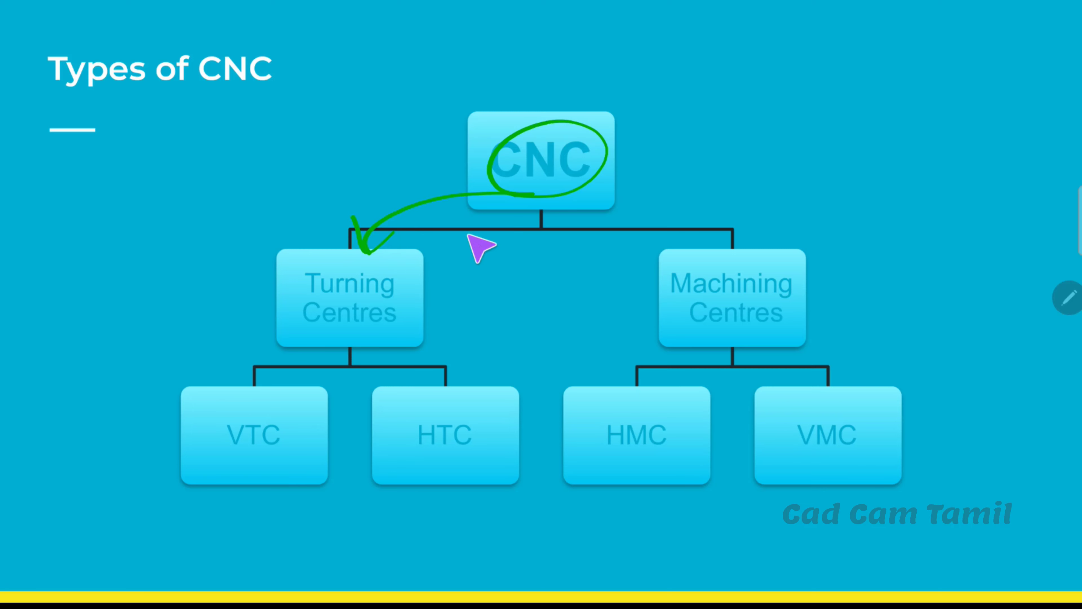
mouse_move(598, 176)
mouse_down()
mouse_move(717, 189)
mouse_move(743, 258)
mouse_move(753, 223)
mouse_up()
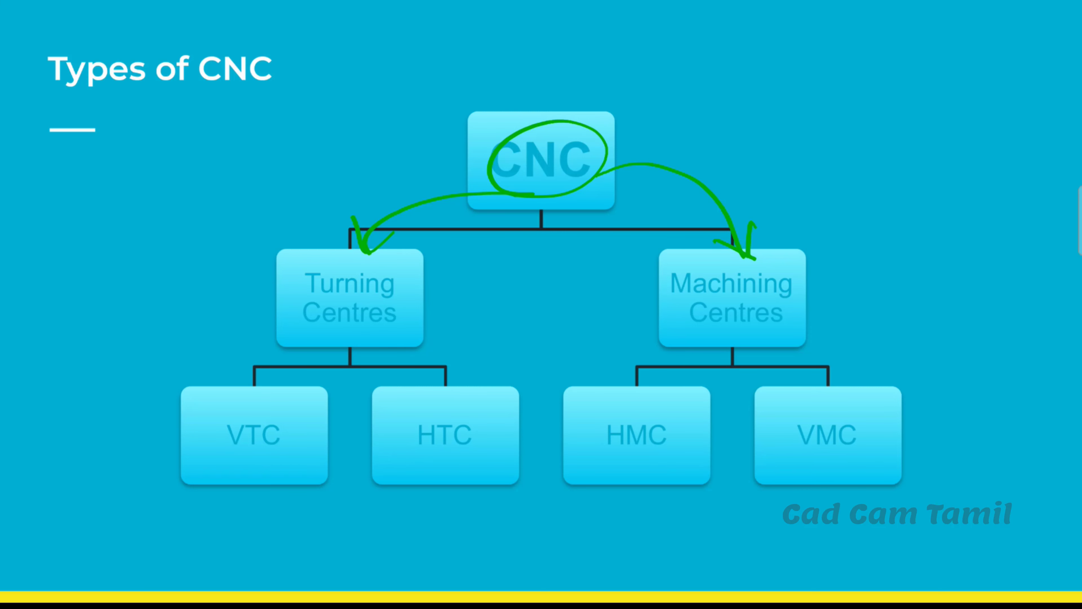
mouse_move(174, 204)
mouse_down()
mouse_move(230, 238)
mouse_move(251, 214)
mouse_up()
drag(246, 162, 266, 215)
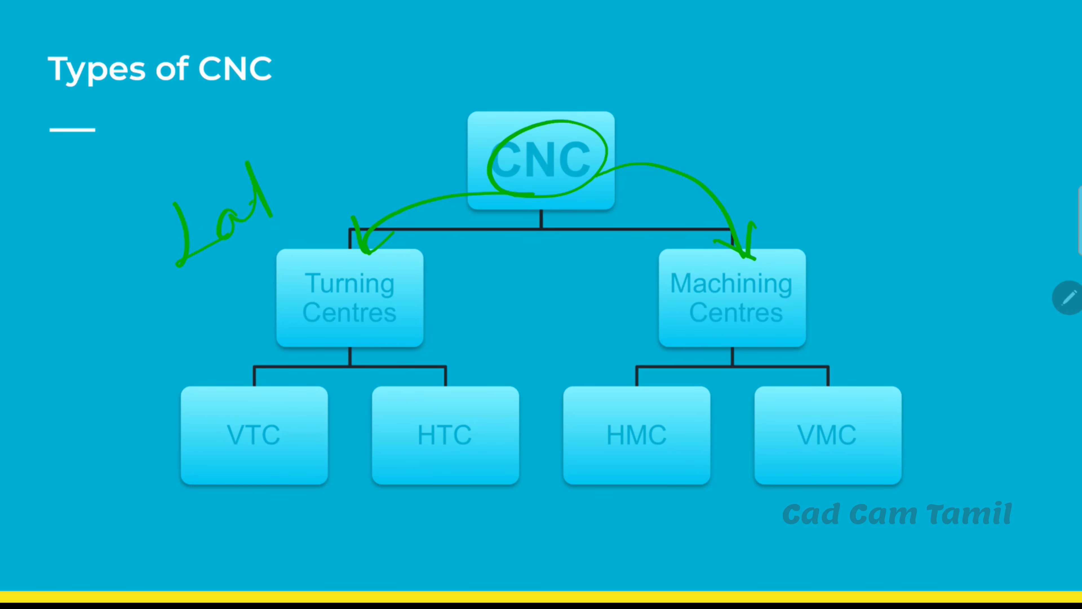
mouse_move(252, 141)
mouse_down()
mouse_move(273, 217)
mouse_move(339, 163)
mouse_move(203, 271)
mouse_up()
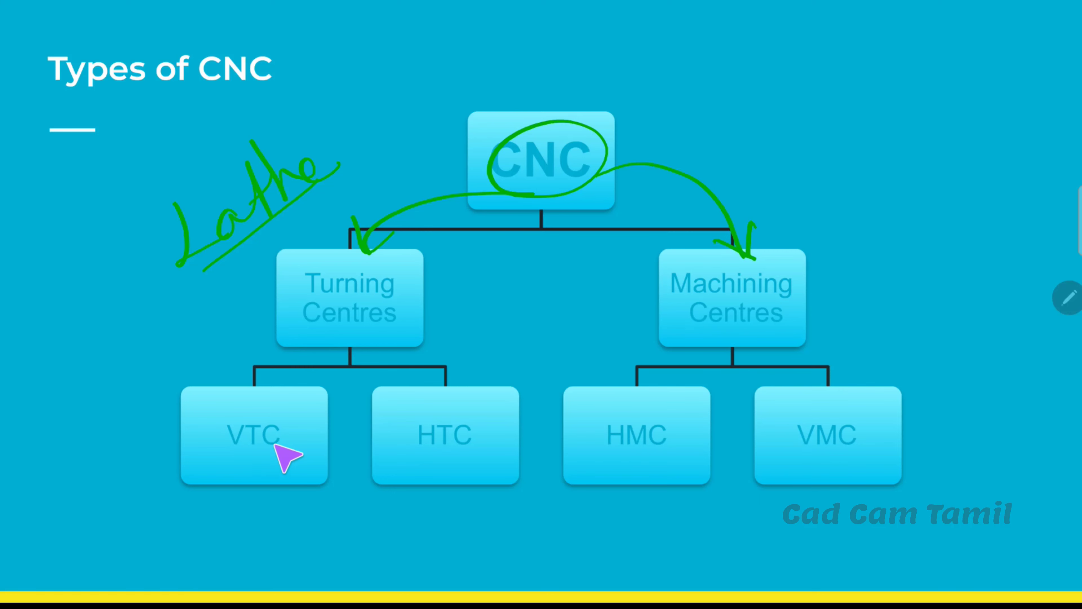
- Circle VTC and HTC, then erase the ink and advance to the CNC Training Centre slide
mouse_move(255, 404)
mouse_down()
mouse_move(220, 426)
mouse_move(237, 410)
mouse_up()
drag(411, 408, 389, 427)
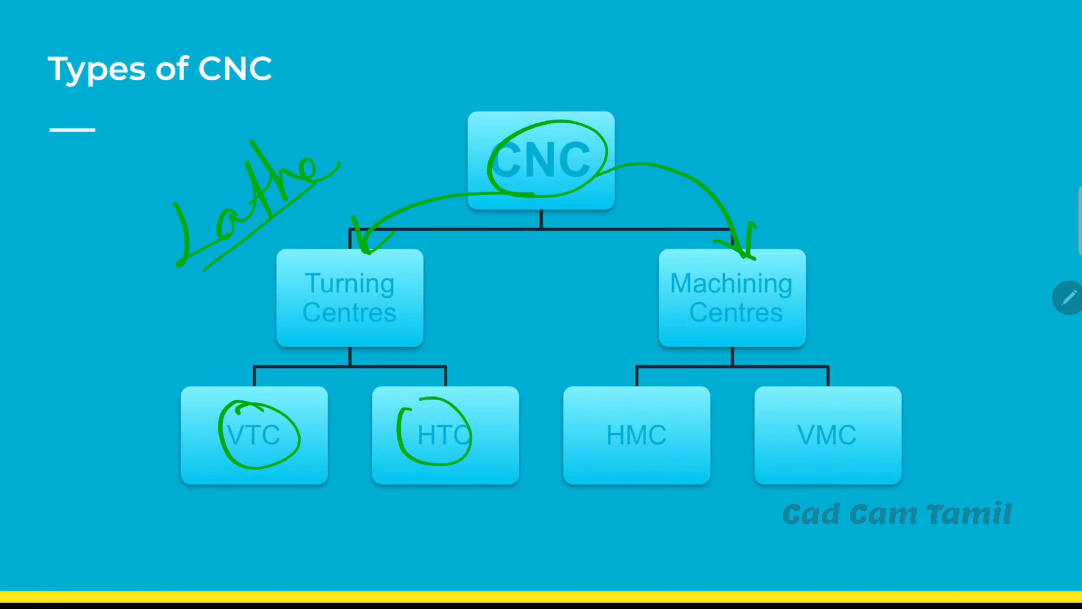
key(e)
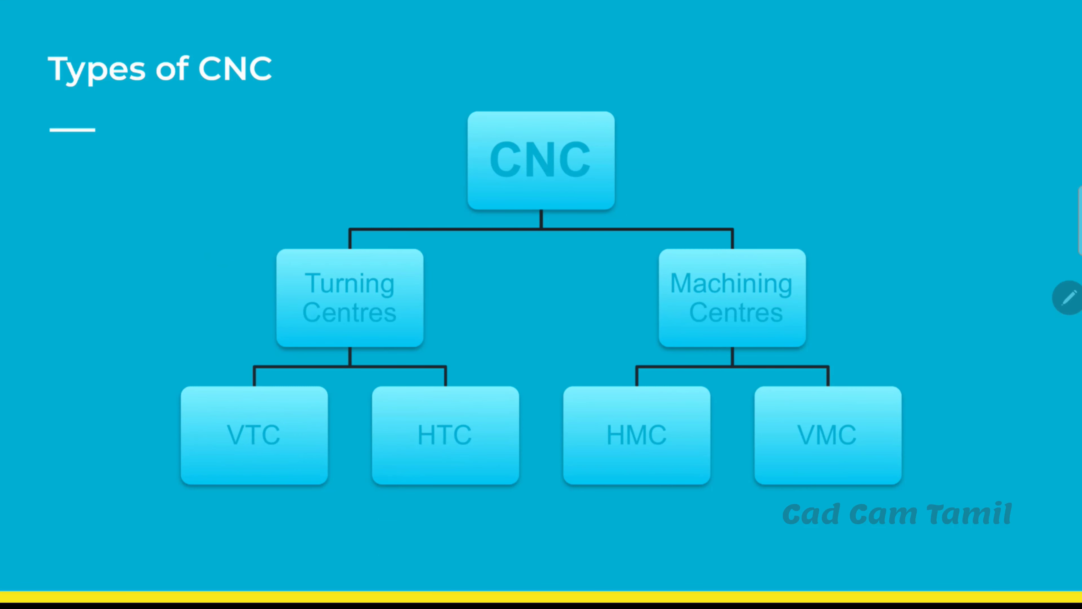
key(Right)
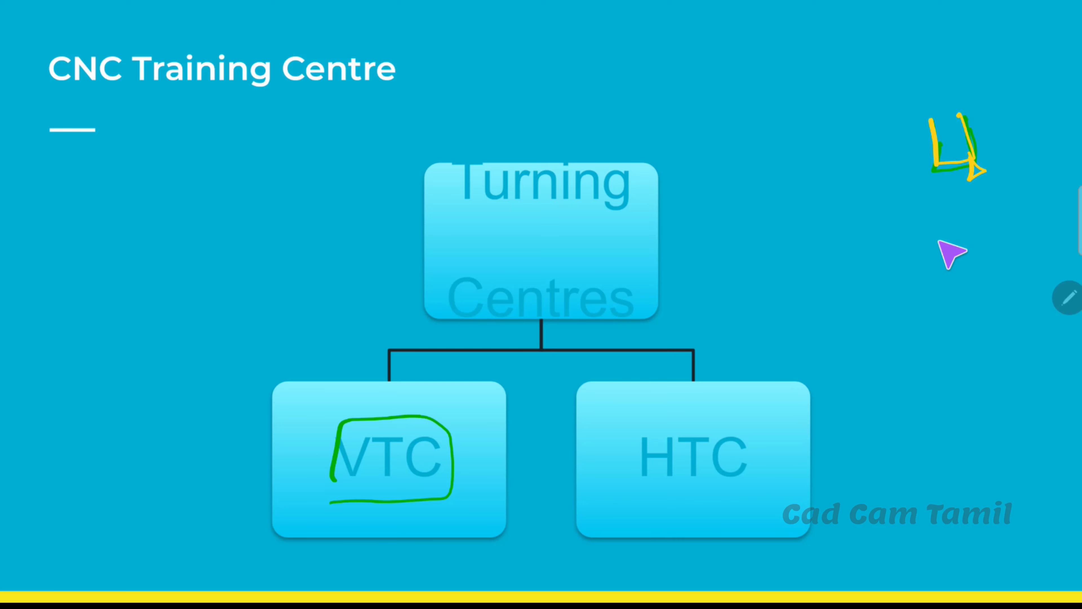
- Handwrite yellow notes at the slide's right and add a hooked mark and bracket beside HTC
mouse_move(929, 244)
mouse_down()
mouse_move(977, 235)
mouse_move(991, 298)
mouse_move(942, 307)
mouse_up()
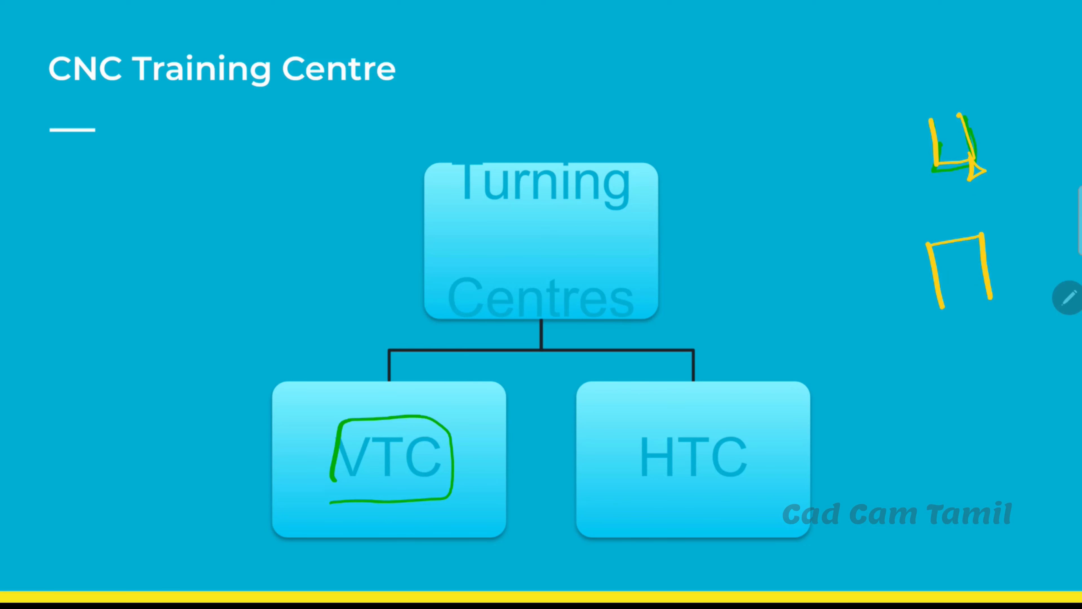
drag(856, 204, 880, 187)
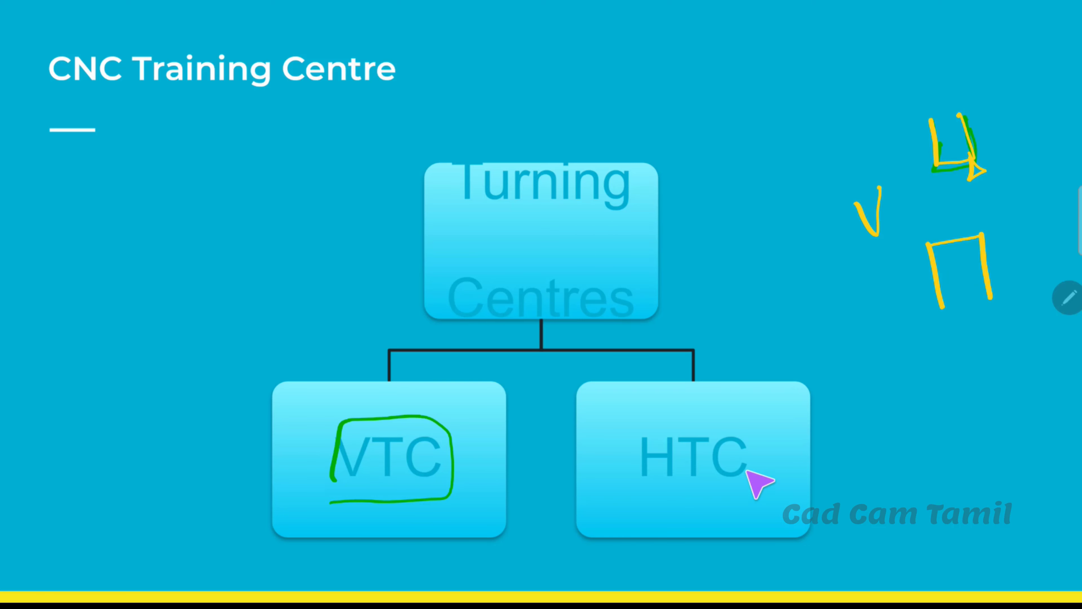
mouse_move(756, 473)
mouse_down()
mouse_move(826, 514)
mouse_move(809, 533)
mouse_up()
mouse_move(859, 421)
mouse_down()
mouse_move(903, 413)
mouse_move(850, 466)
mouse_move(893, 416)
mouse_move(891, 436)
mouse_up()
mouse_move(966, 392)
mouse_down()
mouse_move(1031, 431)
mouse_move(1022, 383)
mouse_move(992, 405)
mouse_up()
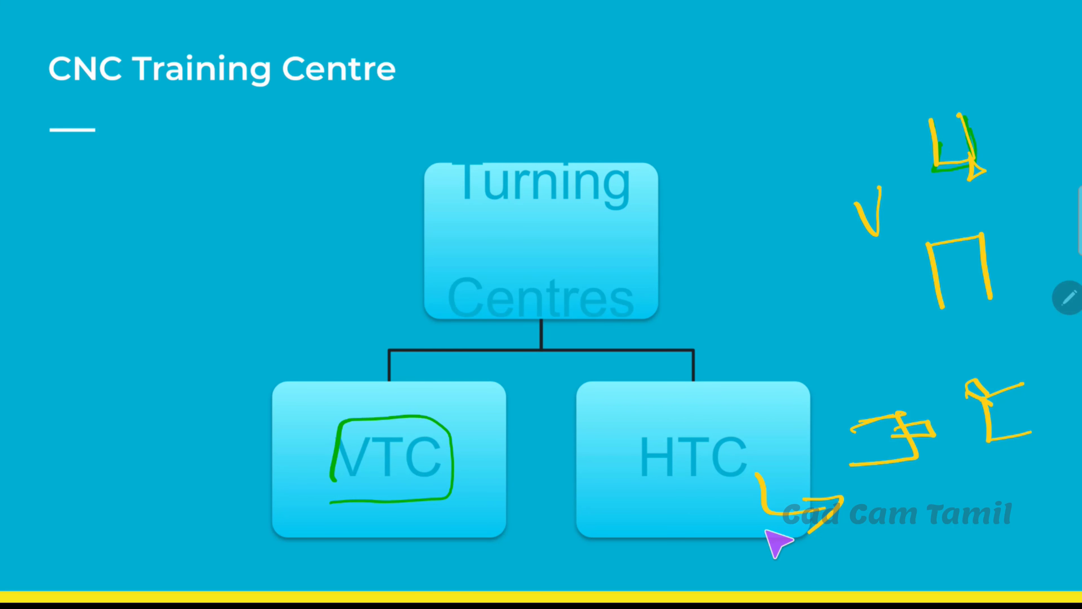
- On the Horizontal Turning Centre slide, circle chuck and tool post in yellow and loop the axis diagram
key(Right)
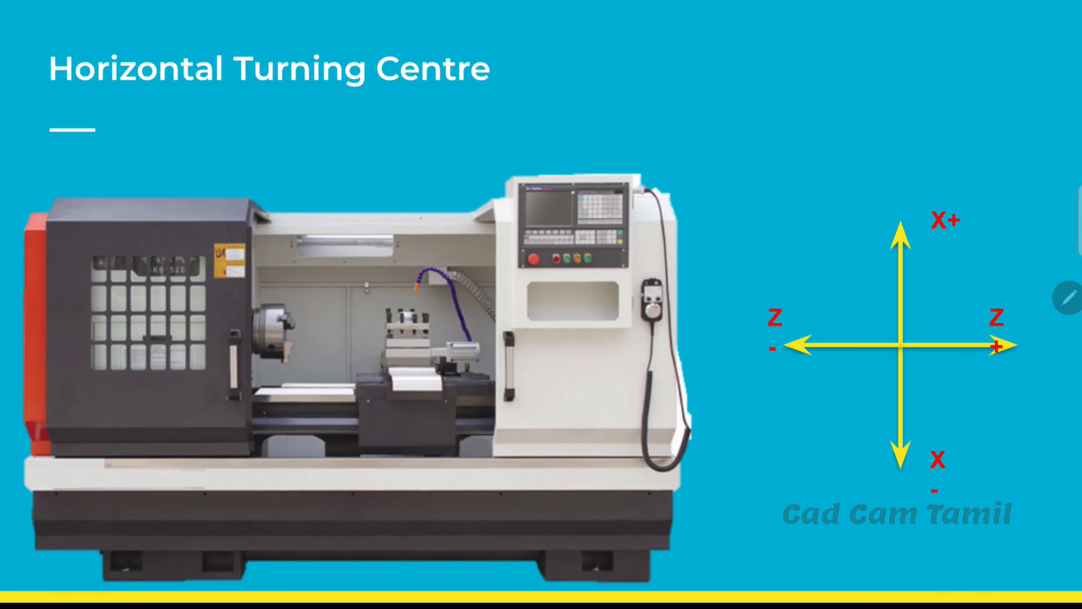
drag(294, 294, 273, 294)
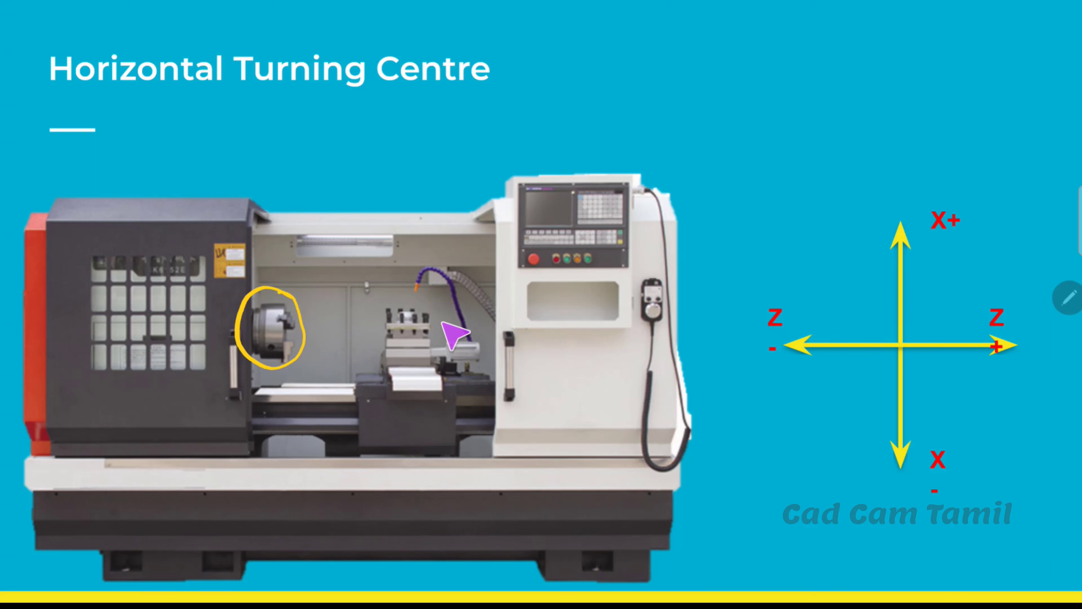
mouse_move(443, 320)
mouse_down()
mouse_move(372, 334)
mouse_move(443, 313)
mouse_move(375, 308)
mouse_up()
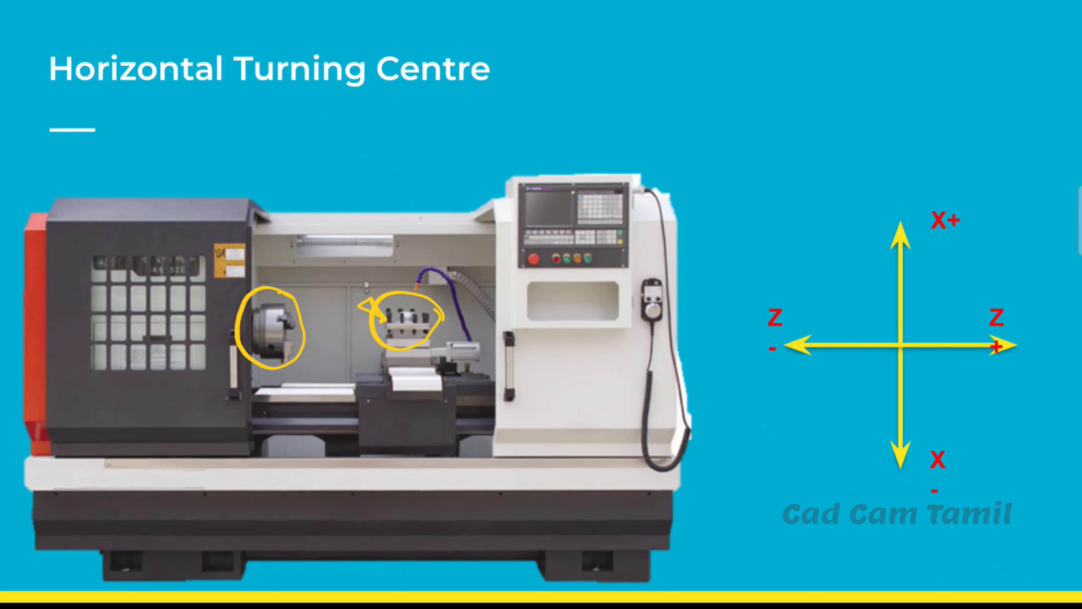
mouse_move(997, 161)
mouse_down()
mouse_move(718, 385)
mouse_move(842, 527)
mouse_move(1040, 504)
mouse_move(1066, 370)
mouse_move(1044, 231)
mouse_move(985, 164)
mouse_up()
drag(742, 329, 599, 374)
mouse_move(626, 334)
mouse_down()
mouse_move(580, 373)
mouse_move(641, 384)
mouse_up()
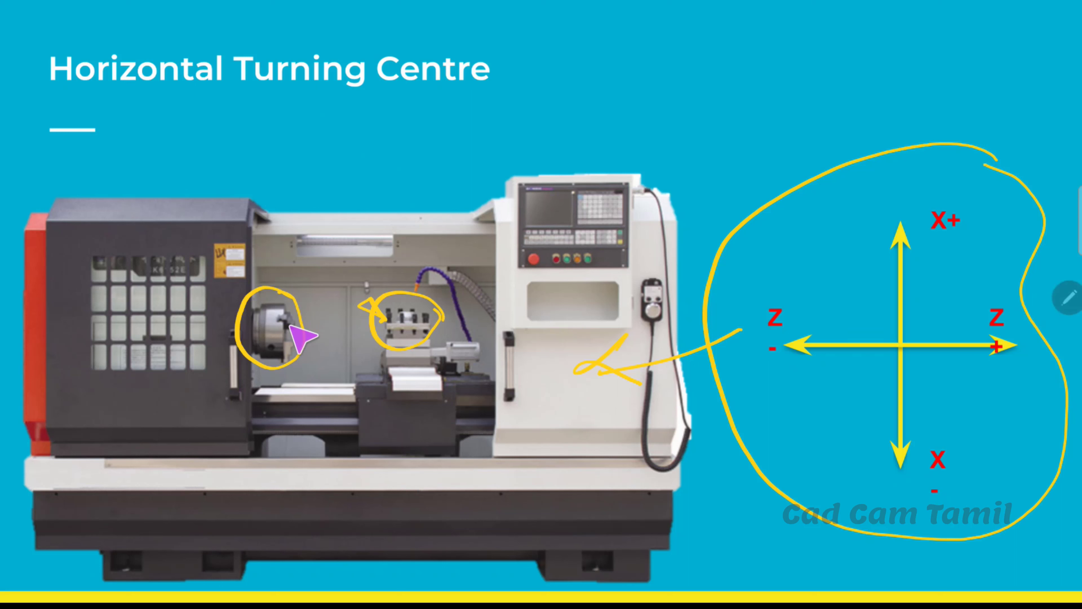
- Arrow the Z direction between chuck and tool post, and circle Z+ and Z- in magenta
mouse_move(284, 325)
mouse_down()
mouse_move(316, 324)
mouse_move(307, 339)
mouse_move(277, 340)
mouse_up()
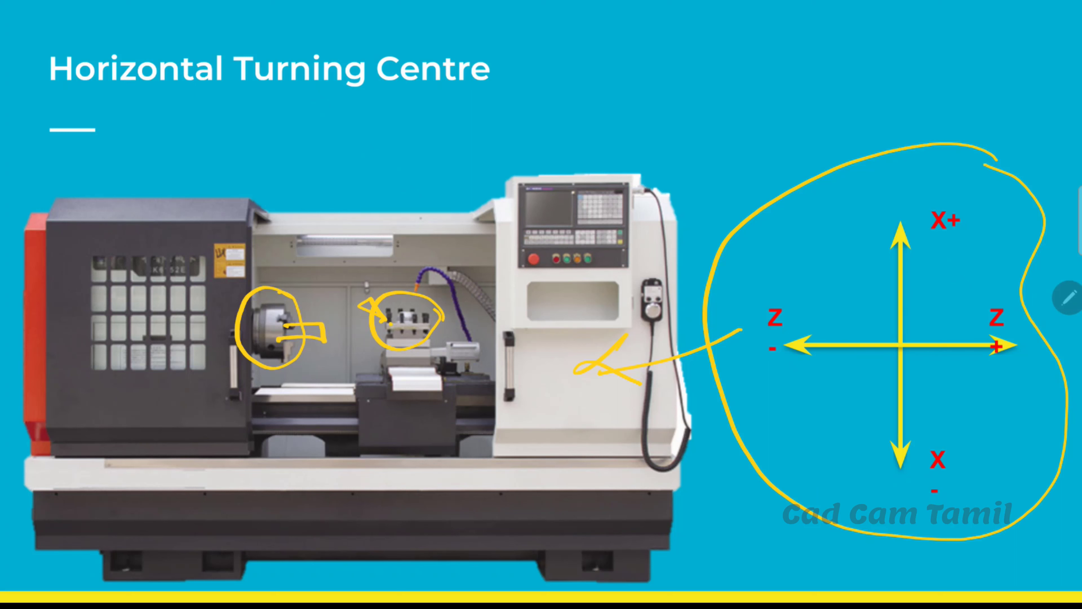
mouse_move(392, 325)
mouse_down()
mouse_move(342, 330)
mouse_move(366, 339)
mouse_up()
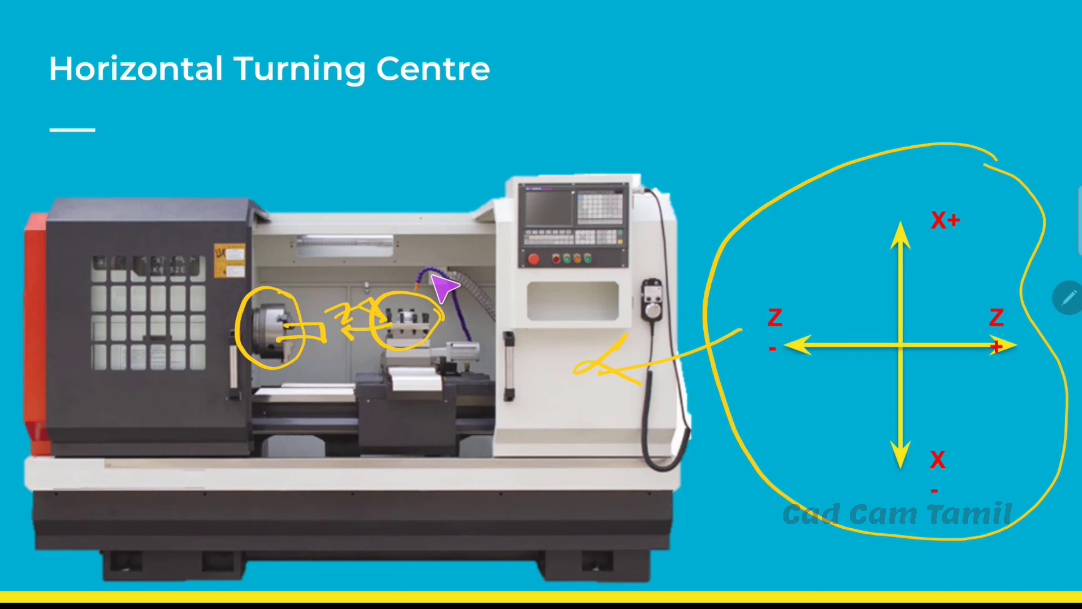
mouse_move(788, 363)
mouse_down()
mouse_move(997, 358)
mouse_move(988, 374)
mouse_up()
drag(1018, 341, 1013, 329)
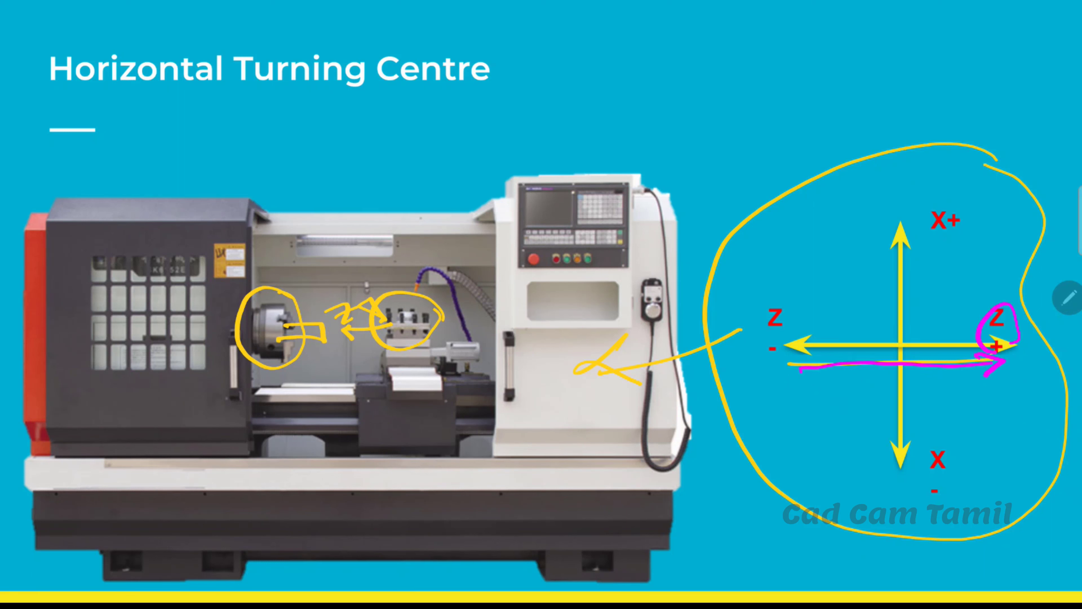
mouse_move(812, 306)
mouse_down()
mouse_move(762, 368)
mouse_move(815, 300)
mouse_up()
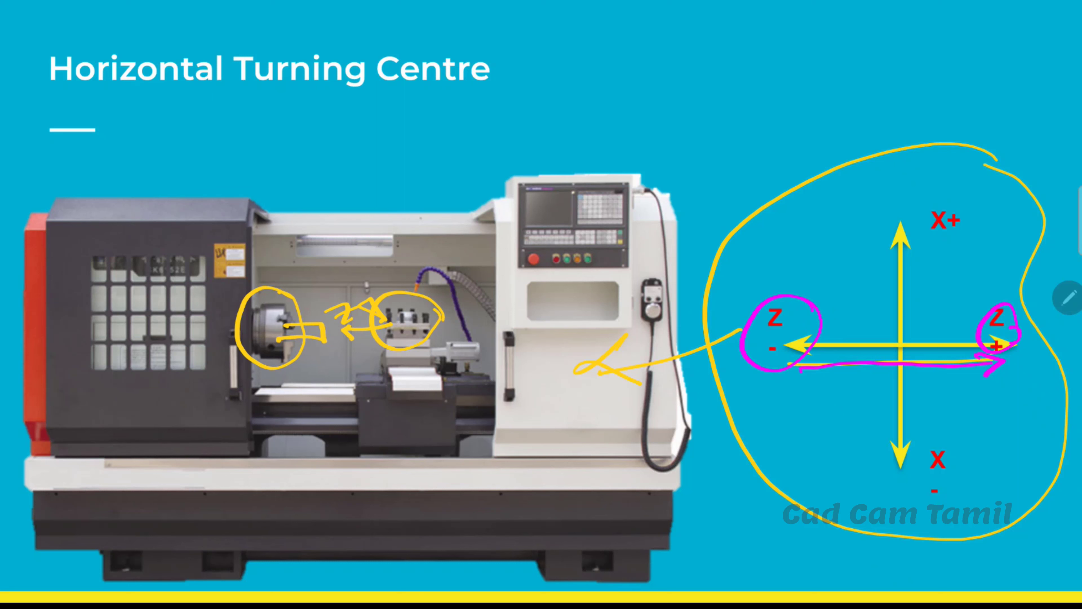
- Trace the X axis with arrowheads in magenta and circle the X+ and X- labels
mouse_move(900, 233)
mouse_down()
mouse_move(906, 450)
mouse_move(912, 430)
mouse_up()
drag(900, 233, 884, 254)
drag(908, 223, 920, 243)
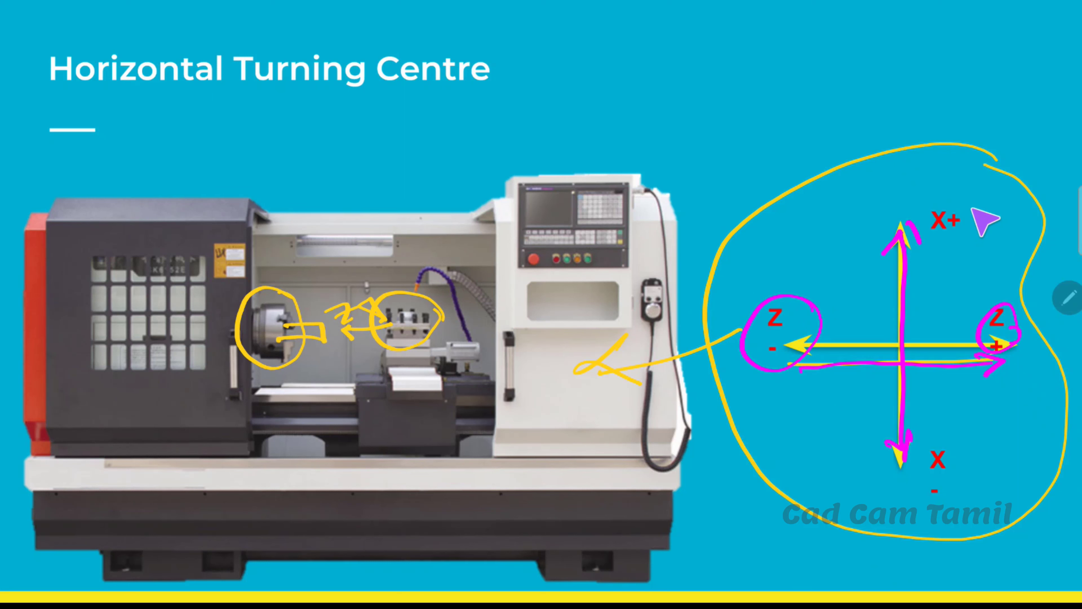
mouse_move(961, 196)
mouse_down()
mouse_move(970, 205)
mouse_move(923, 231)
mouse_up()
drag(931, 455, 953, 462)
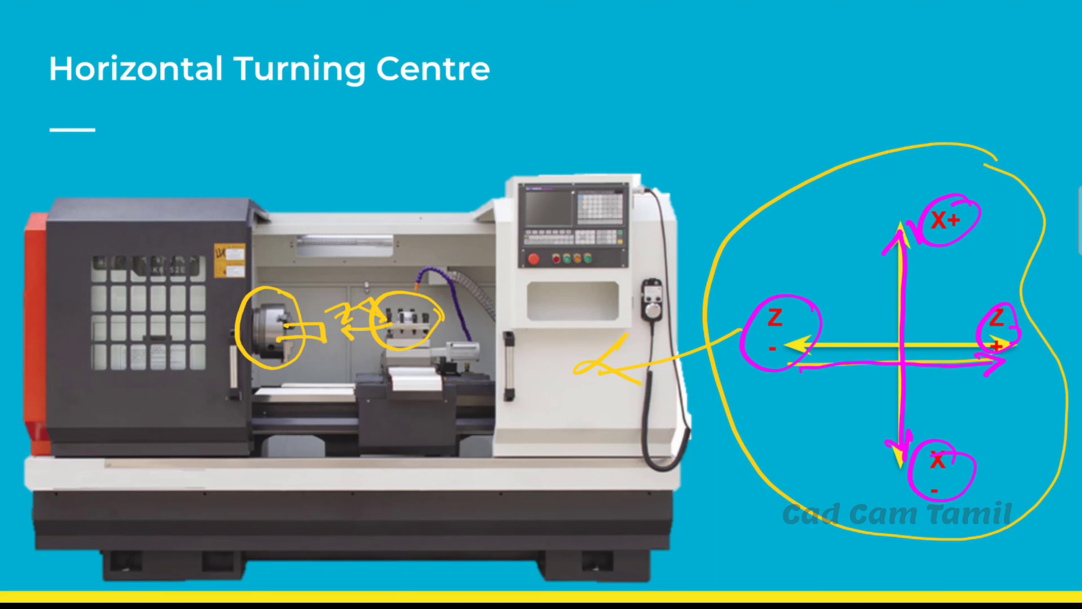
- On the Vertical Turning Centre slide, circle both machines' chucks, spindle and tooling in magenta
key(Right)
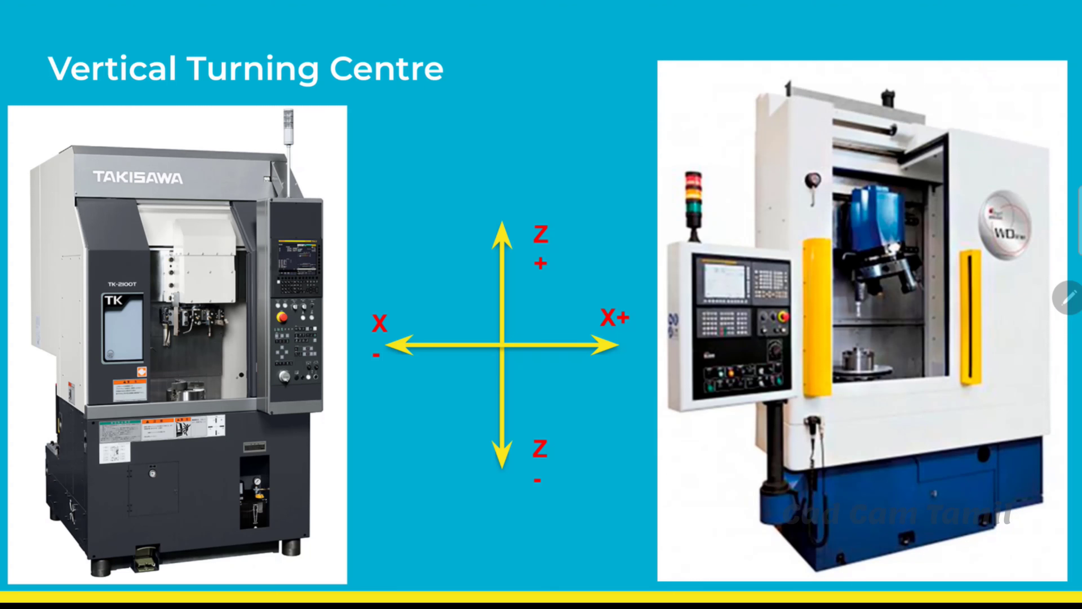
drag(925, 294, 885, 307)
drag(918, 360, 877, 361)
drag(861, 281, 865, 337)
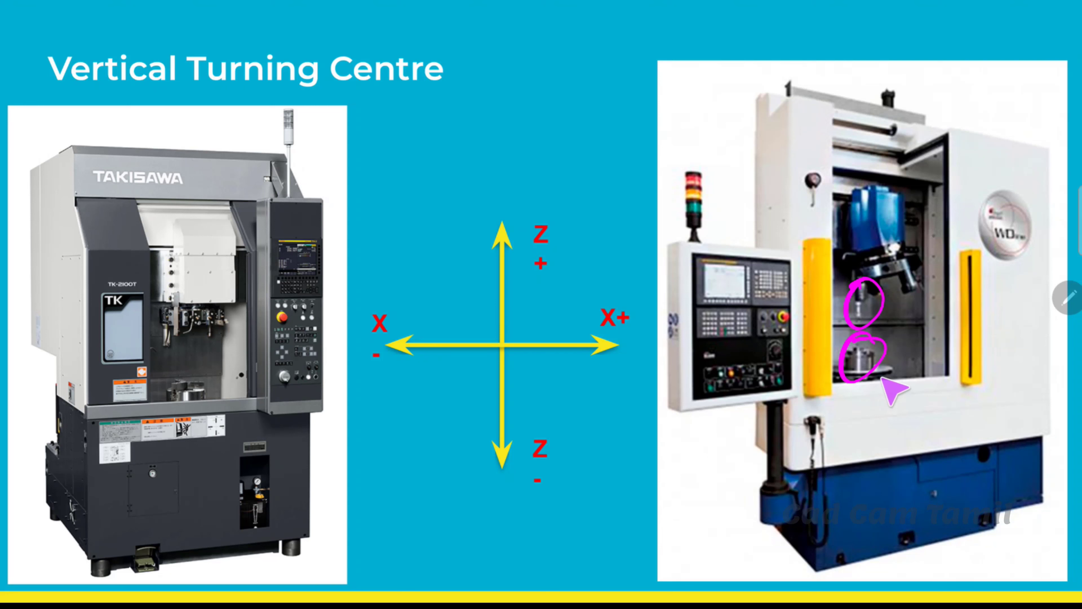
drag(215, 363, 200, 405)
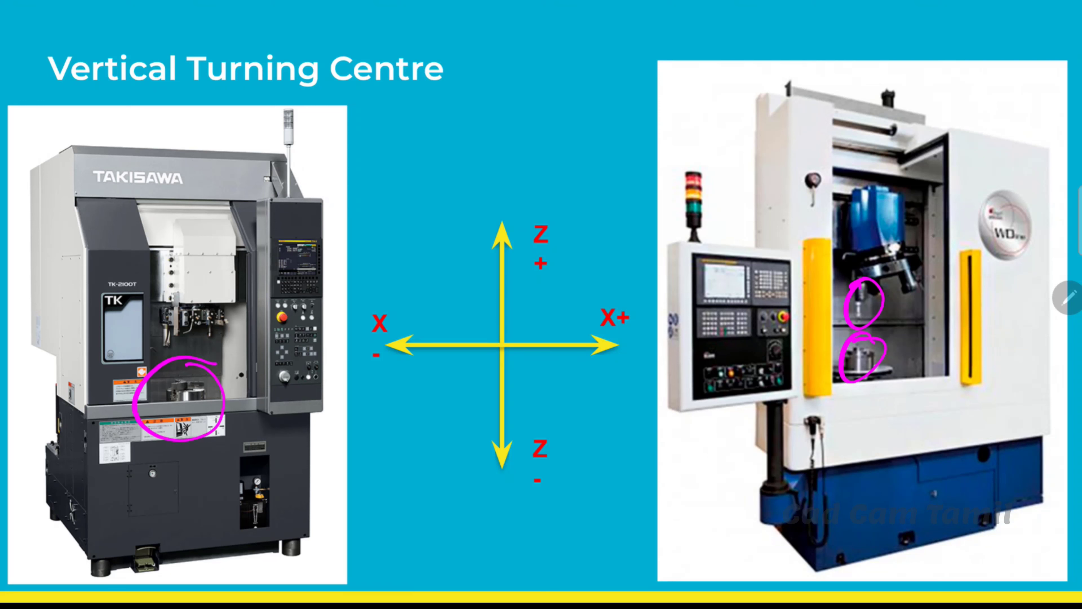
mouse_move(219, 270)
mouse_down()
mouse_move(145, 326)
mouse_move(240, 290)
mouse_move(194, 278)
mouse_up()
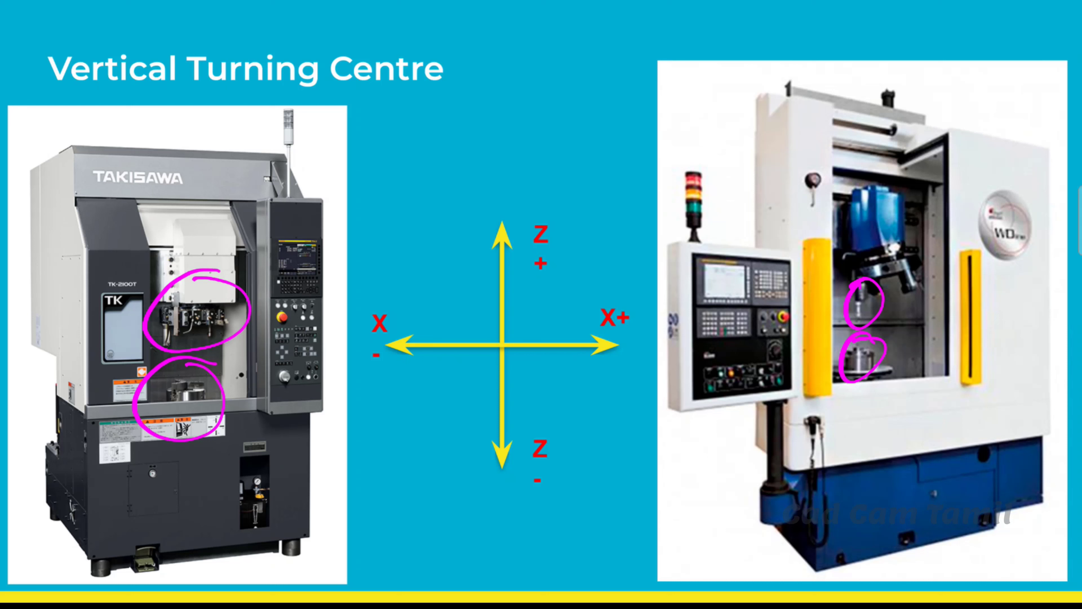
drag(190, 290, 182, 364)
- Trace the Z and X axes in magenta and circle the Z+, X+ and X- labels
mouse_move(506, 230)
mouse_down()
mouse_move(511, 458)
mouse_move(518, 432)
mouse_move(550, 430)
mouse_up()
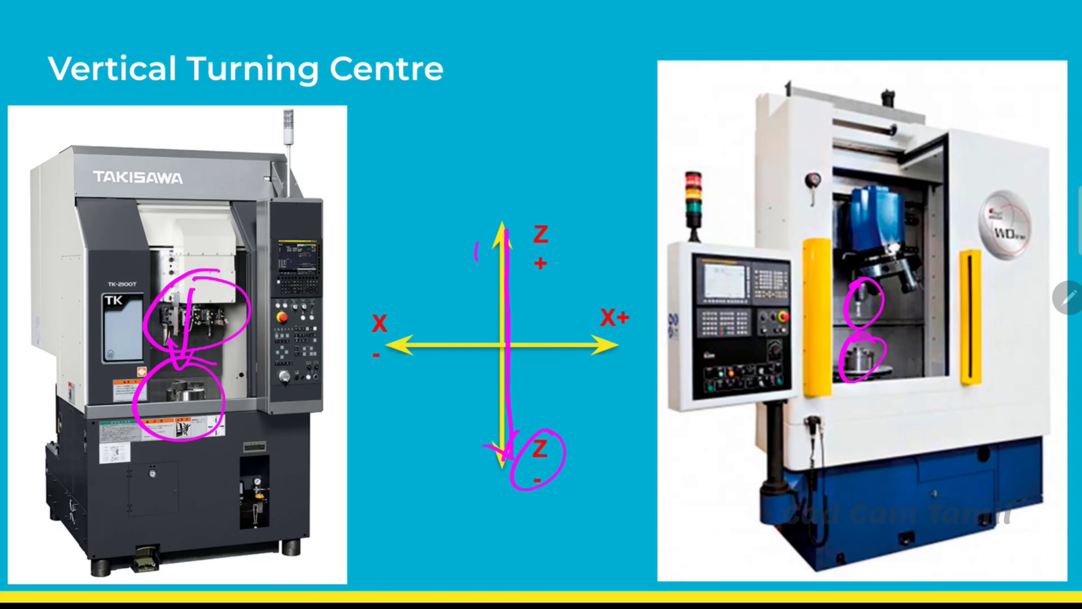
mouse_move(476, 261)
mouse_down()
mouse_move(545, 217)
mouse_move(520, 238)
mouse_up()
drag(373, 354, 379, 355)
drag(371, 345, 614, 352)
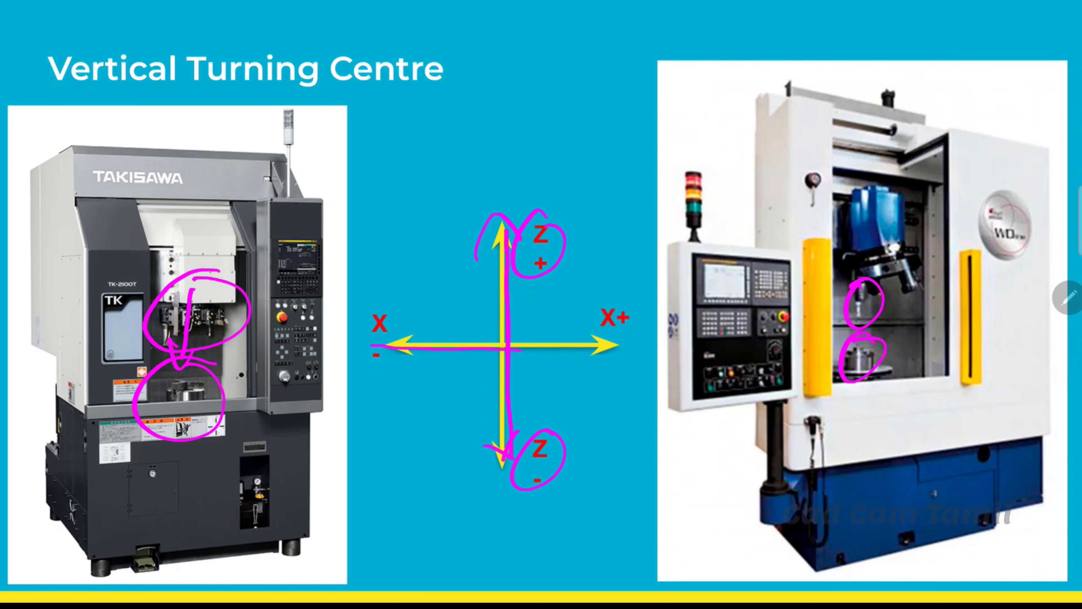
drag(618, 294, 648, 303)
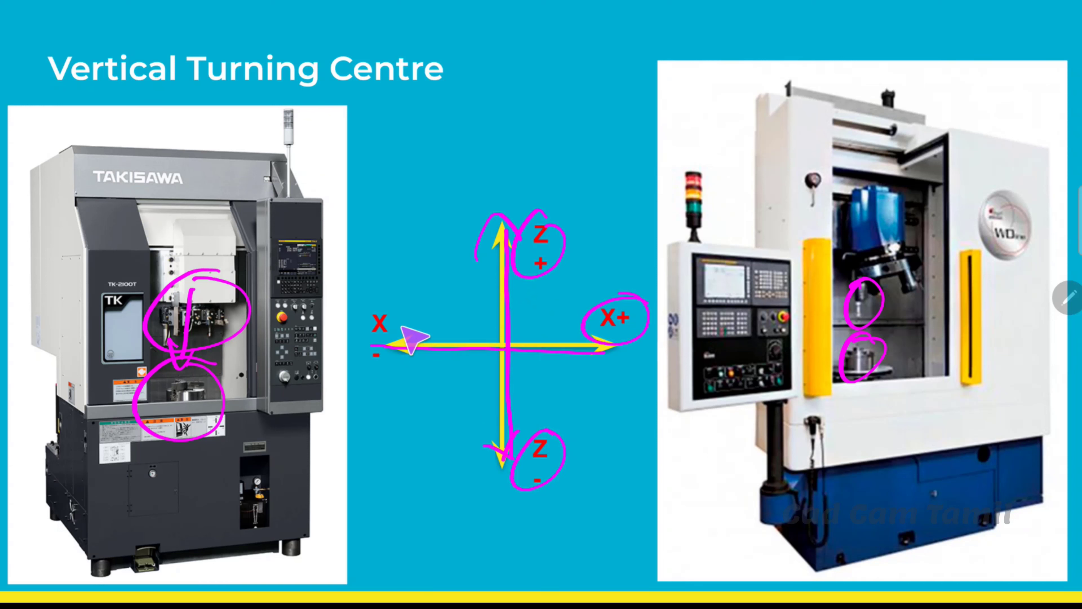
drag(401, 328, 409, 338)
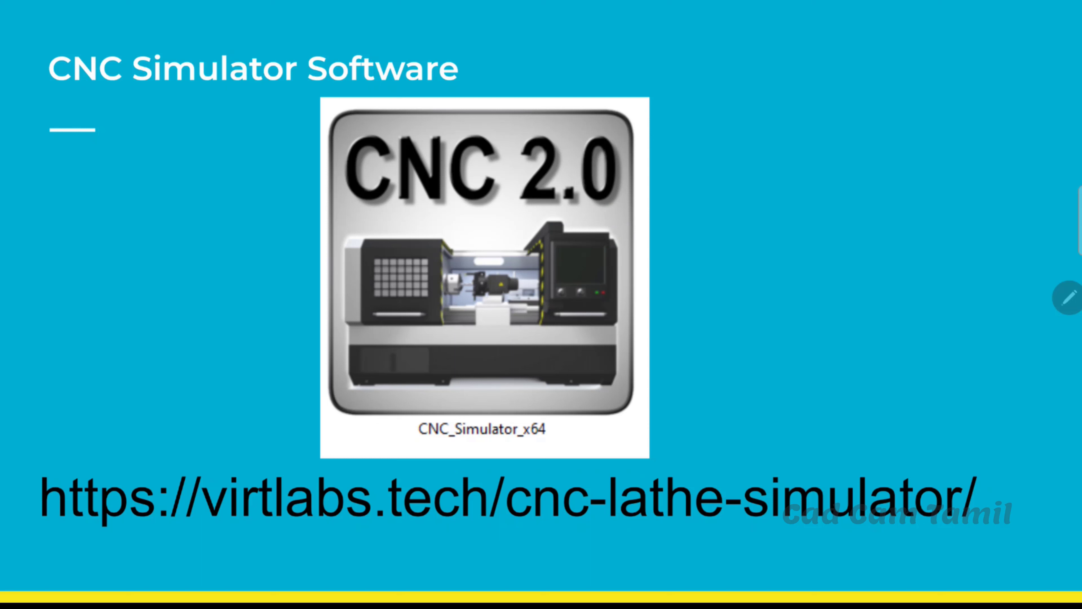
- Circle the CNC_Simulator_x64 caption and the download link in magenta
mouse_move(417, 442)
mouse_down()
mouse_move(539, 437)
mouse_move(406, 447)
mouse_up()
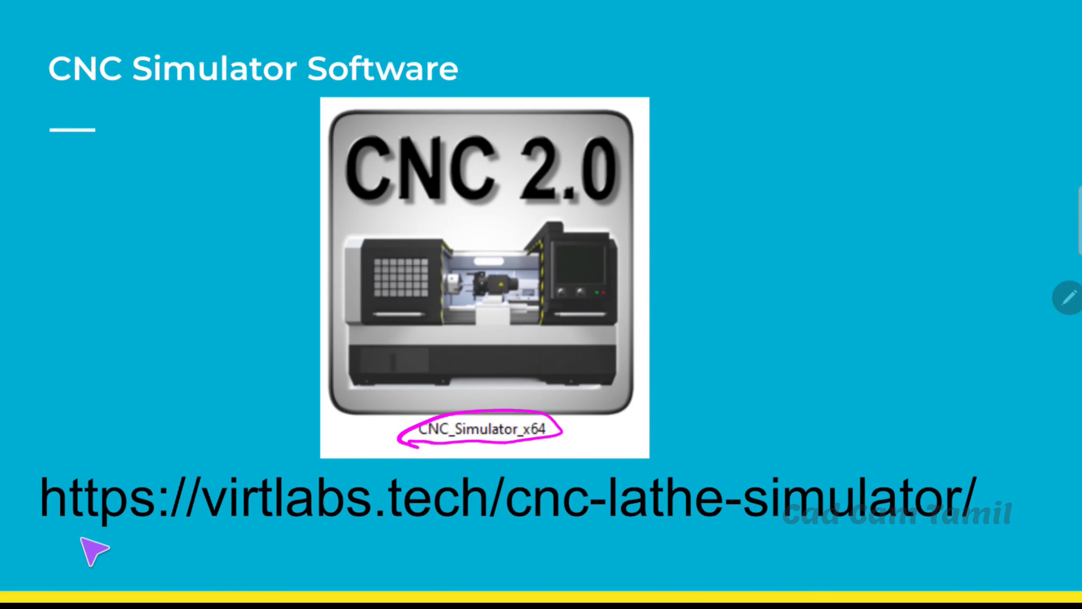
drag(65, 534, 46, 536)
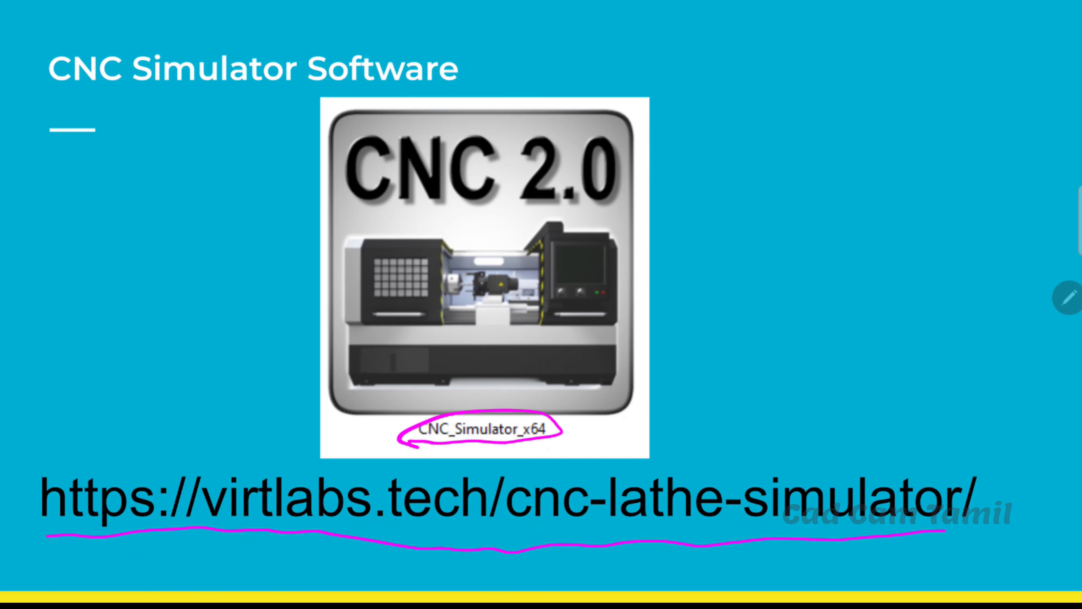
mouse_move(897, 457)
mouse_down()
mouse_move(646, 474)
mouse_move(105, 433)
mouse_move(47, 536)
mouse_up()
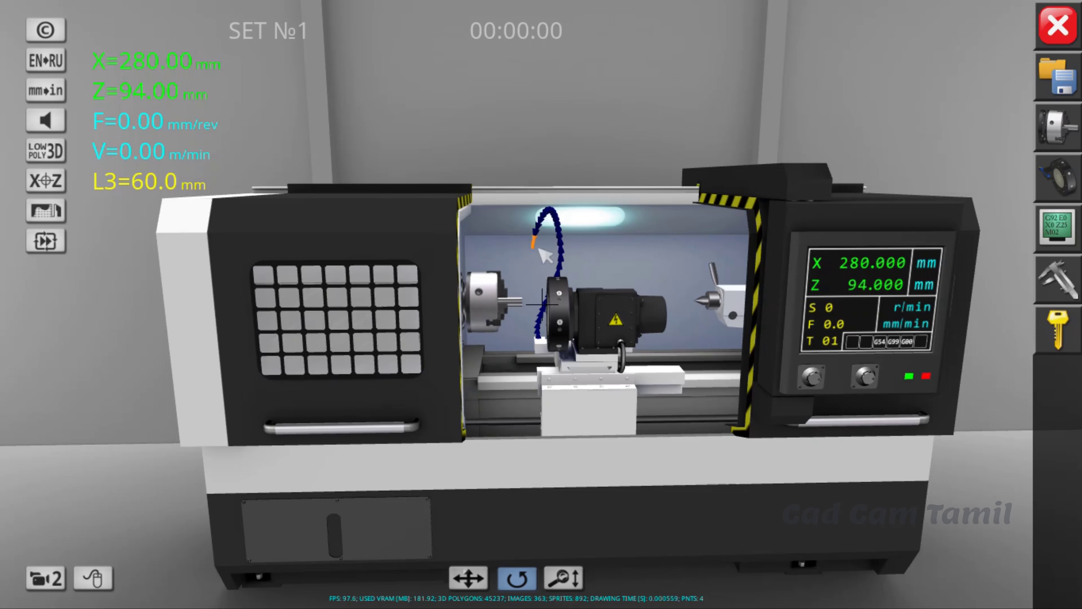
mouse_move(539, 251)
mouse_down()
mouse_move(604, 133)
mouse_move(514, 140)
mouse_move(587, 126)
mouse_move(638, 258)
mouse_move(642, 323)
mouse_move(562, 352)
mouse_move(587, 140)
mouse_move(567, 301)
mouse_move(366, 422)
mouse_up()
drag(303, 465, 455, 477)
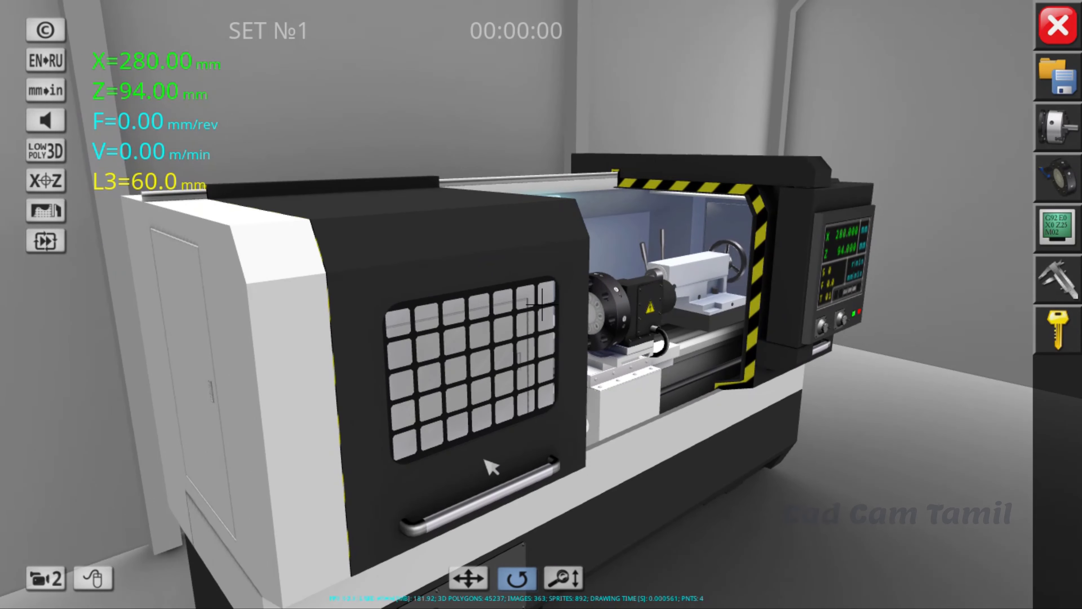
mouse_move(650, 375)
mouse_down()
mouse_move(473, 363)
mouse_move(228, 302)
mouse_move(502, 281)
mouse_up()
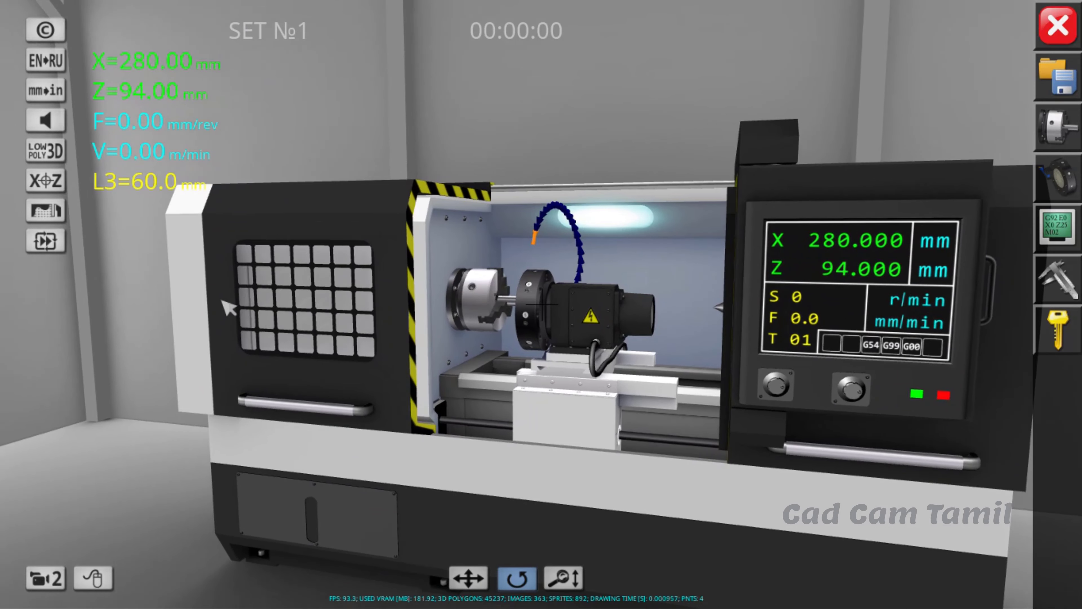
drag(994, 291, 959, 297)
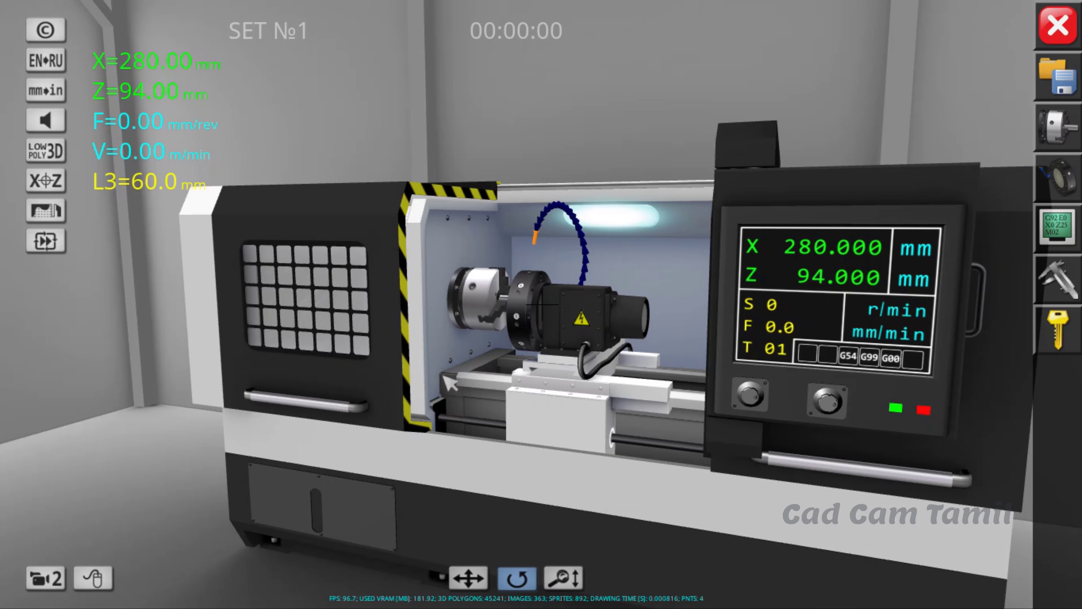
mouse_move(541, 289)
mouse_down()
mouse_move(578, 420)
mouse_move(720, 567)
mouse_up()
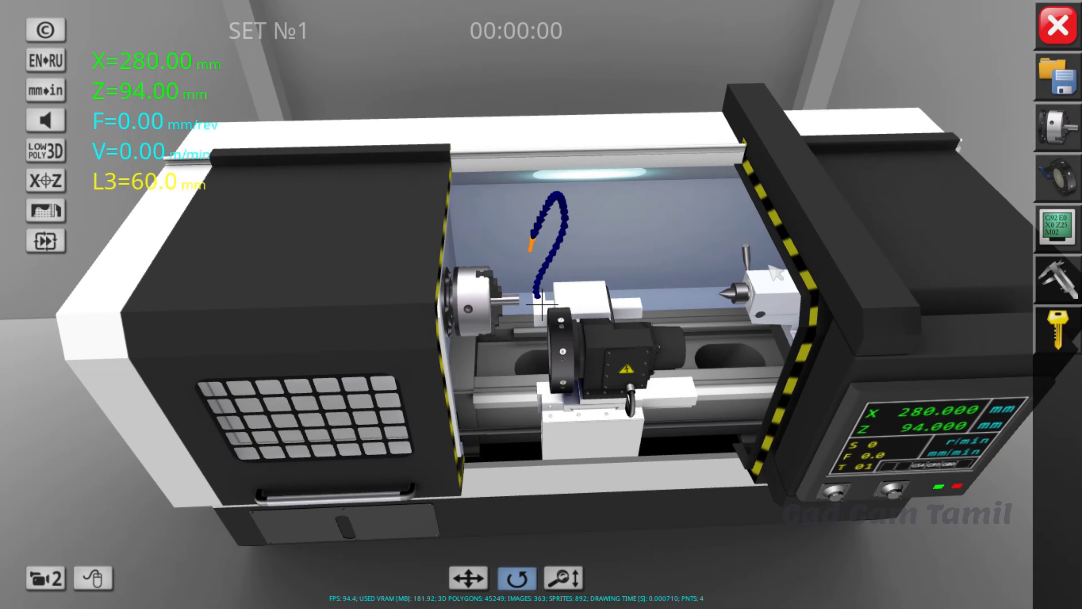
drag(775, 282, 772, 395)
click(35, 188)
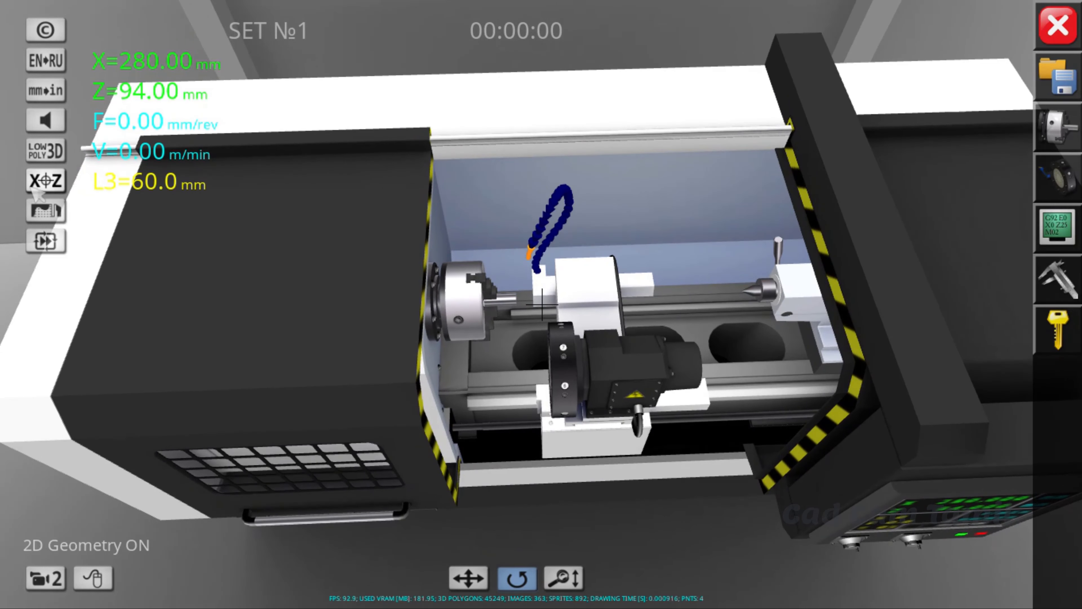
click(46, 183)
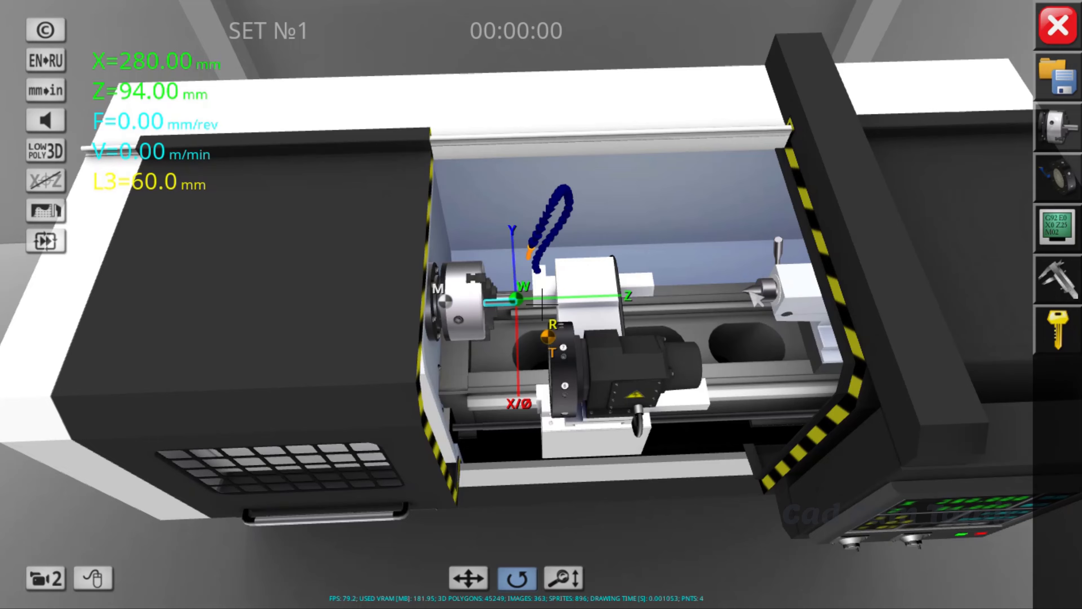
mouse_move(757, 299)
mouse_down()
mouse_move(773, 150)
mouse_move(850, 181)
mouse_move(690, 330)
mouse_up()
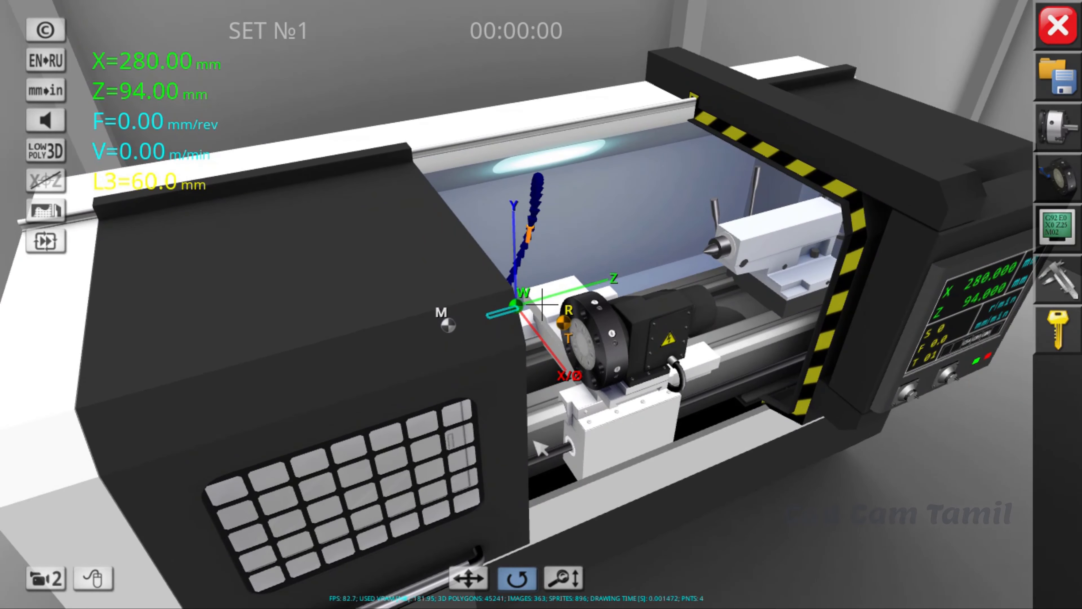
click(564, 578)
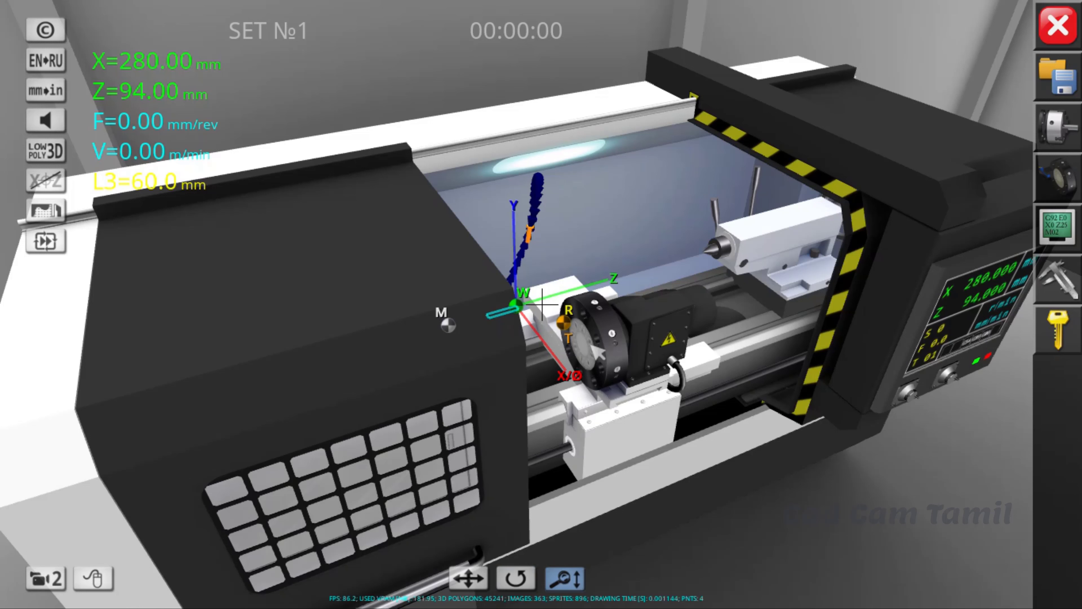
drag(602, 339, 650, 415)
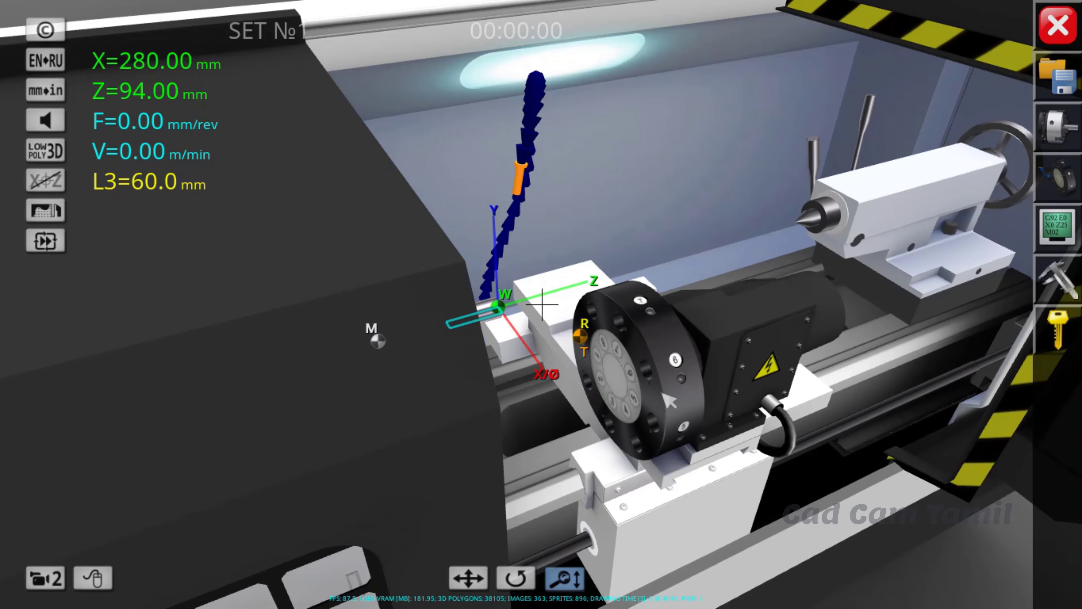
click(516, 578)
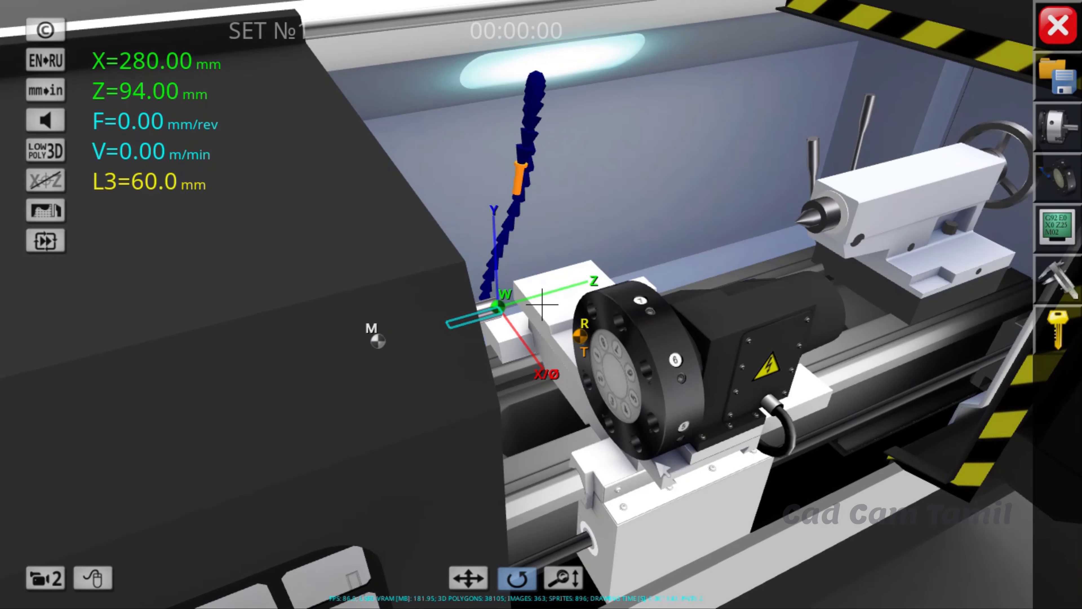
mouse_move(665, 495)
mouse_down()
mouse_move(652, 497)
mouse_move(703, 454)
mouse_up()
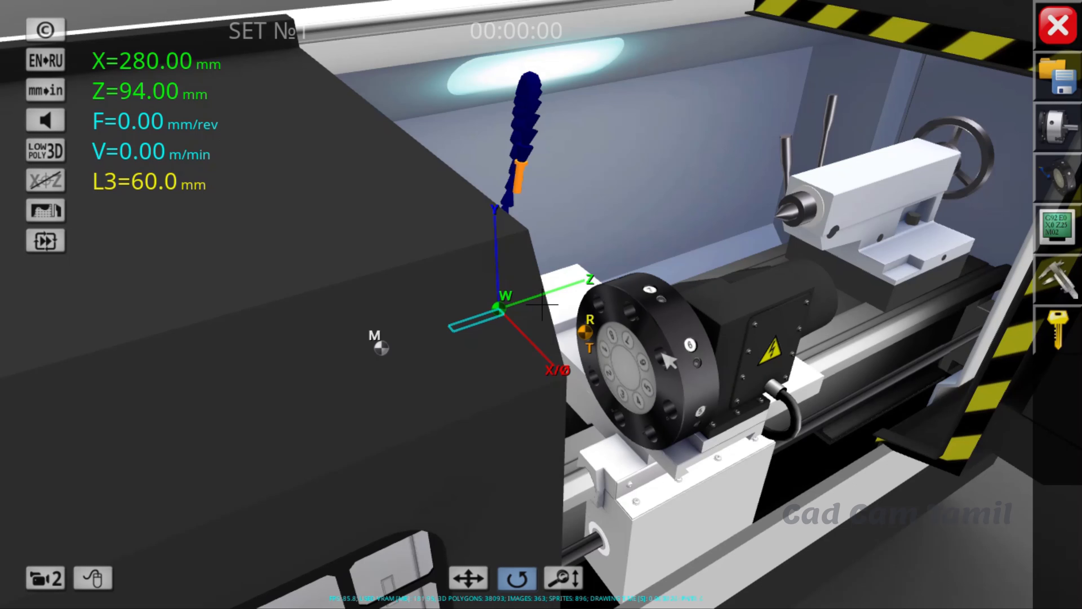
mouse_move(670, 361)
mouse_down()
mouse_move(656, 368)
mouse_move(663, 377)
mouse_up()
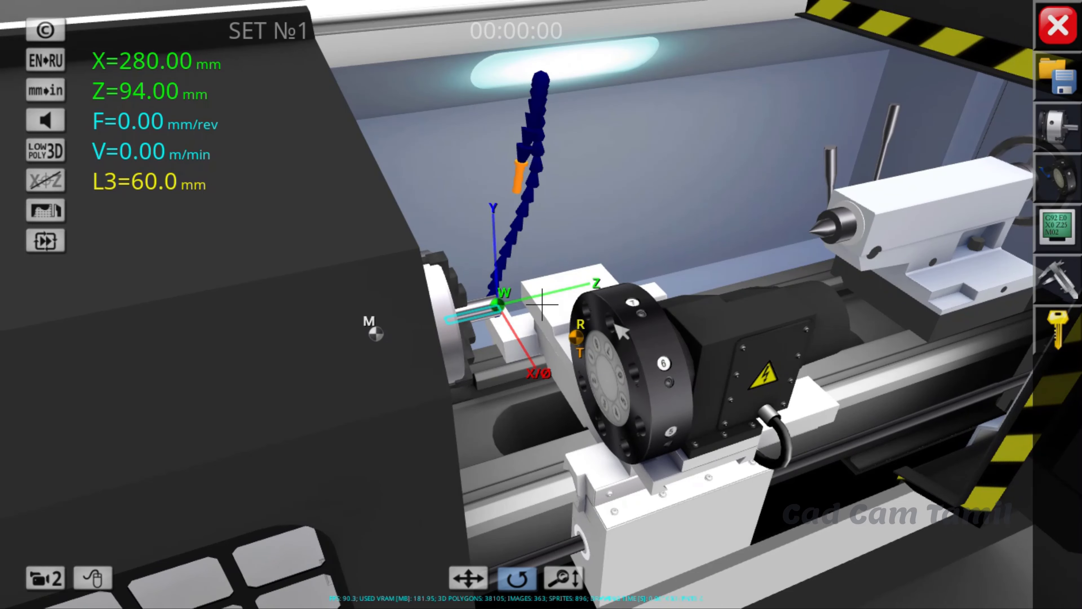
mouse_move(695, 343)
mouse_down()
mouse_move(679, 408)
mouse_move(551, 340)
mouse_move(639, 505)
mouse_move(605, 254)
mouse_up()
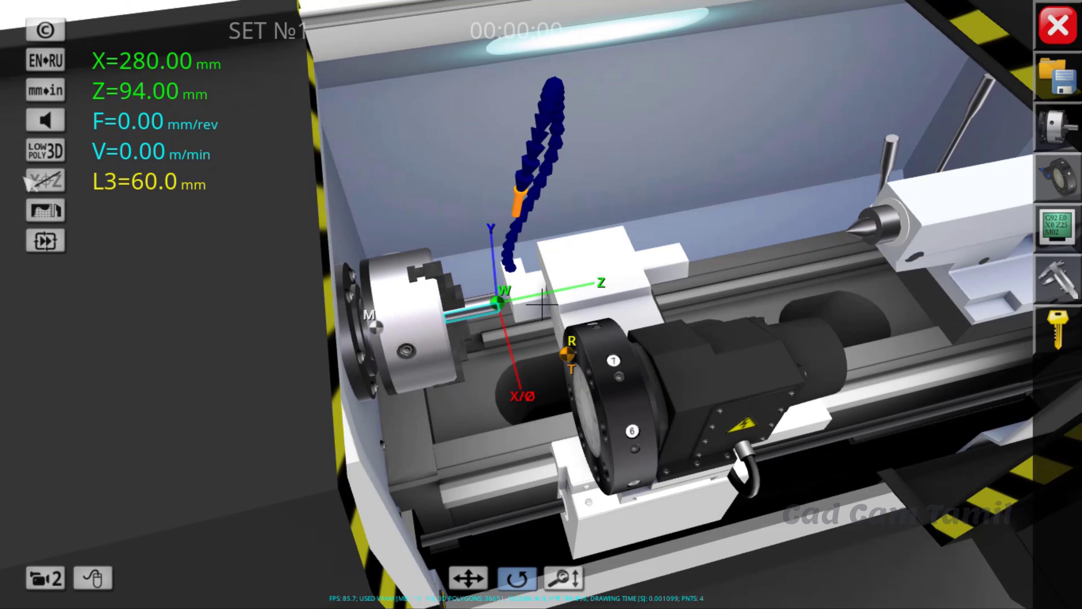
click(45, 180)
mouse_move(555, 387)
mouse_down()
mouse_move(510, 283)
mouse_move(483, 290)
mouse_up()
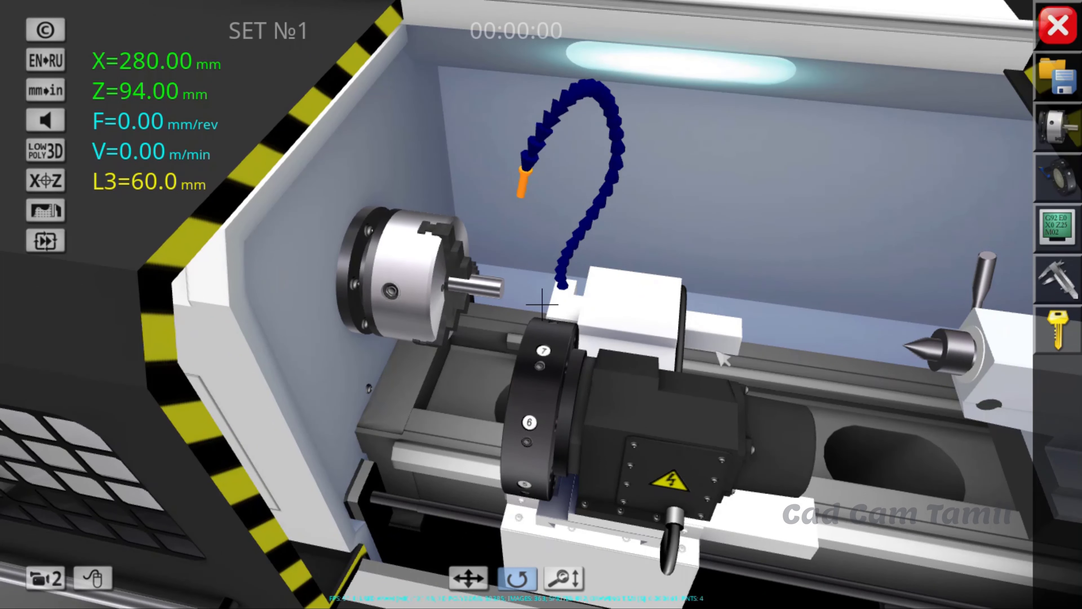
mouse_move(647, 411)
mouse_down()
mouse_move(724, 416)
mouse_move(828, 341)
mouse_move(614, 380)
mouse_up()
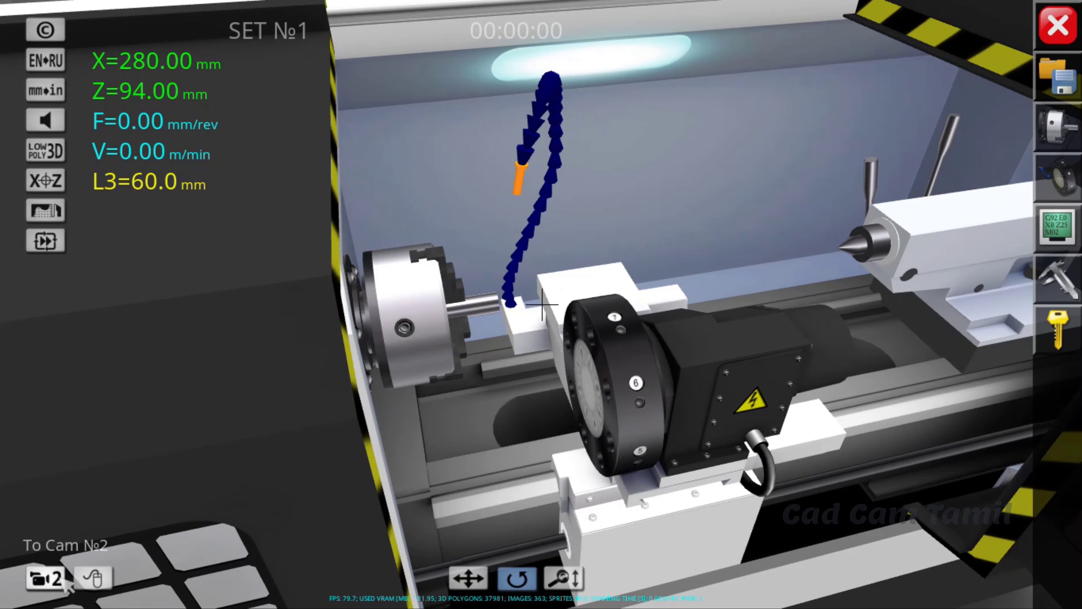
click(45, 578)
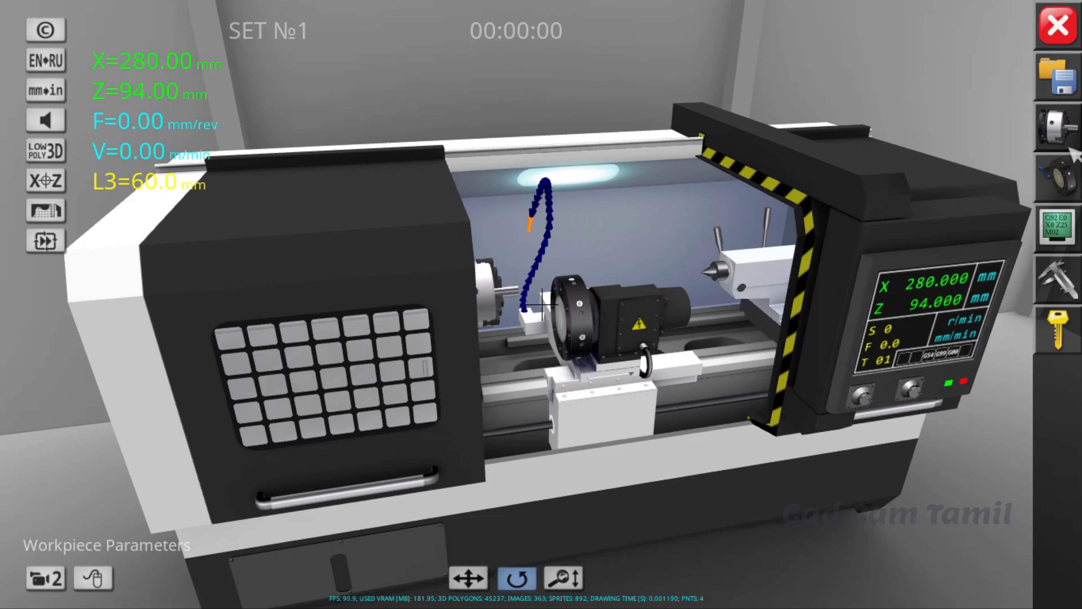
- Set the workpiece diameter to 125 mm and the clamped length to 15 mm
click(1075, 136)
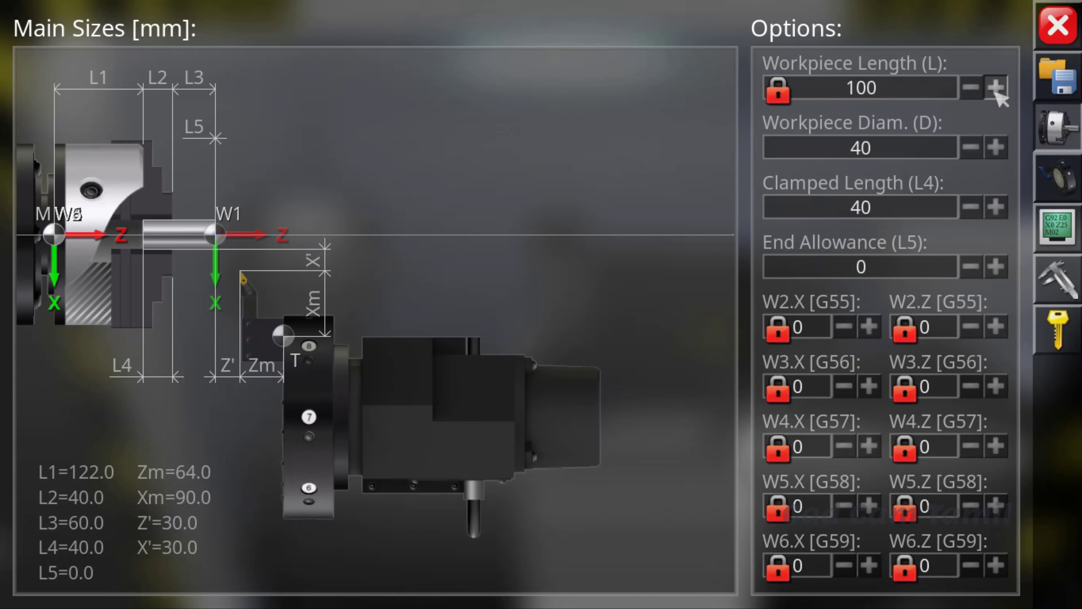
click(996, 147)
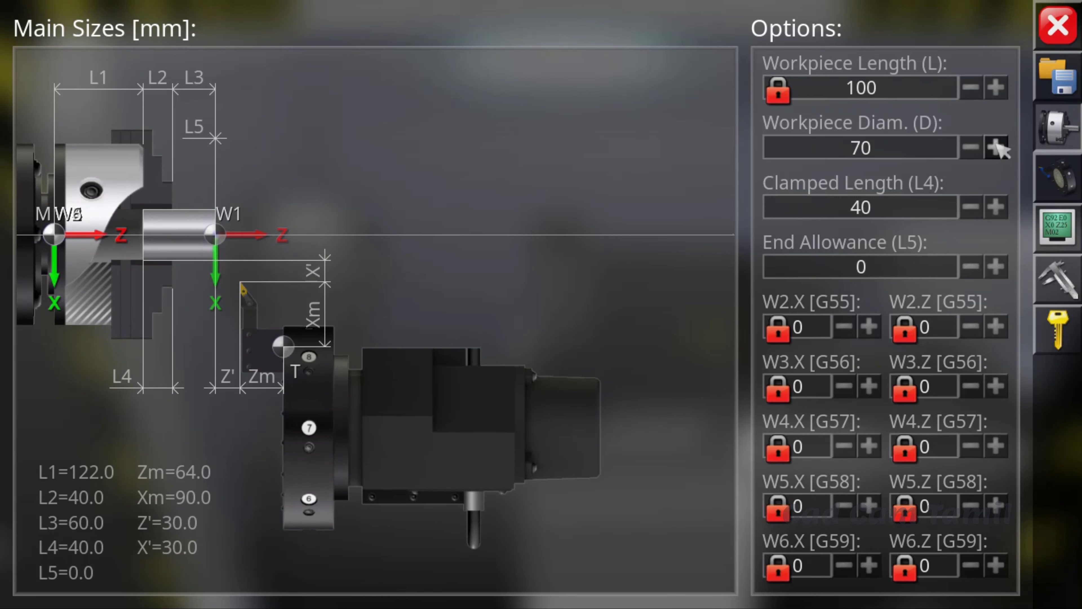
click(996, 147)
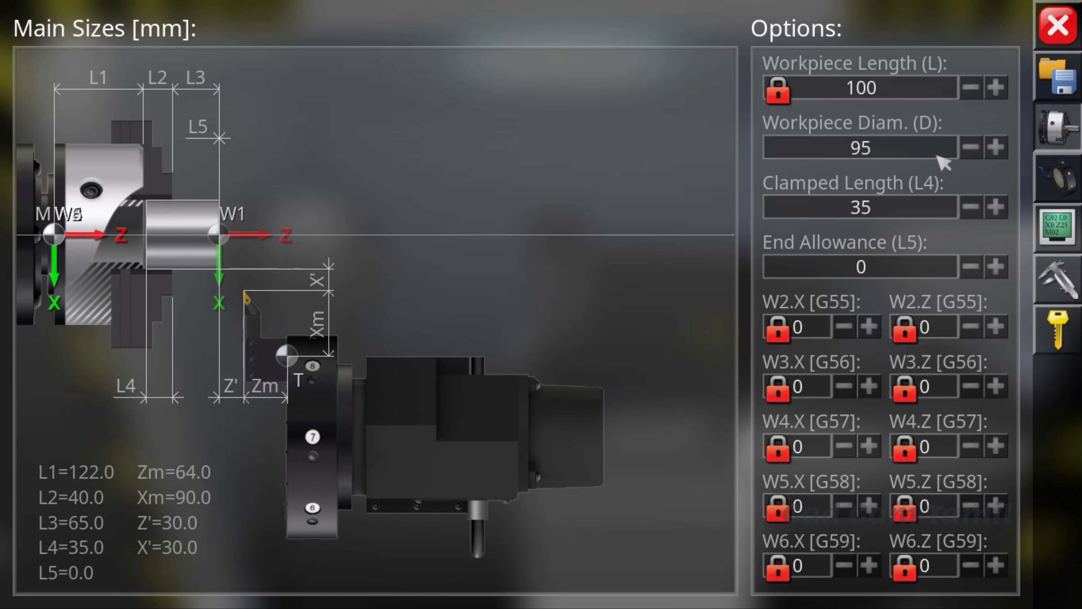
click(996, 148)
click(996, 147)
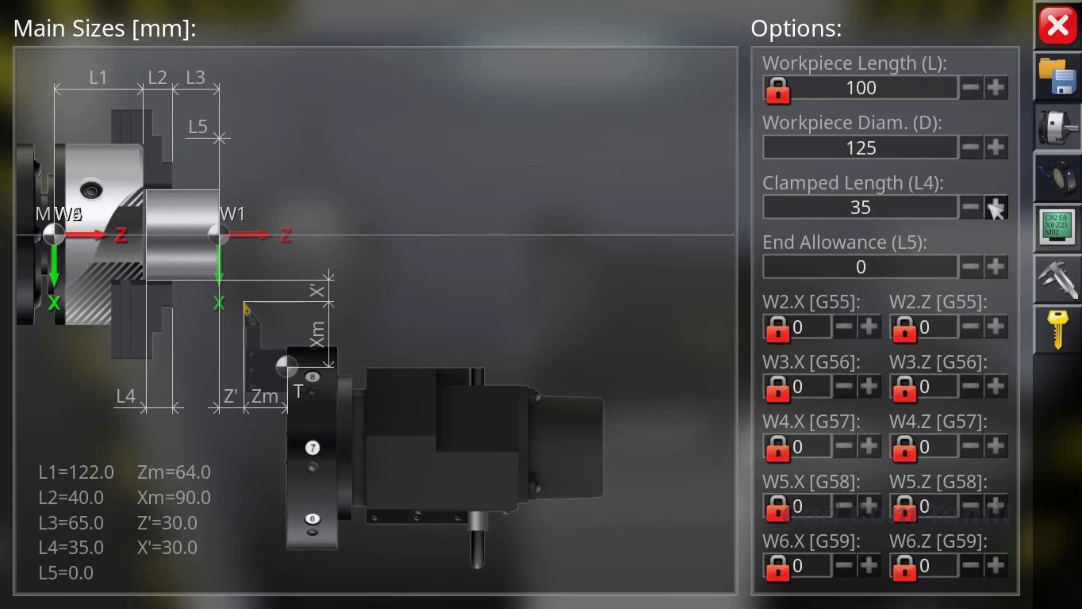
click(971, 207)
click(971, 207)
click(971, 207)
click(971, 208)
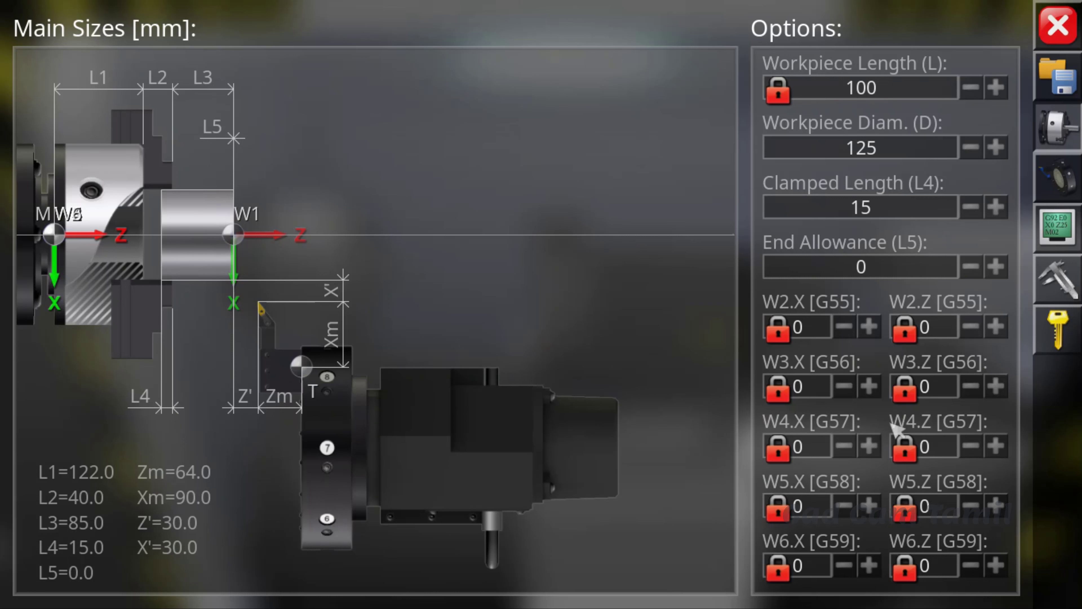
click(1068, 171)
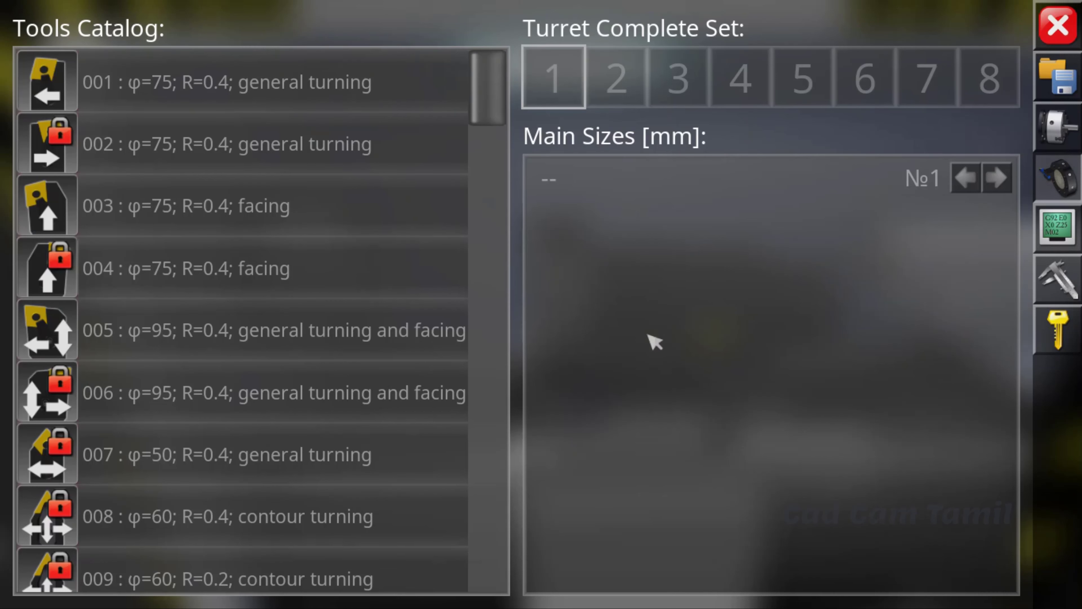
- Load turning tool 005 from the catalog into turret station 1
scroll(202, 468, down, 2)
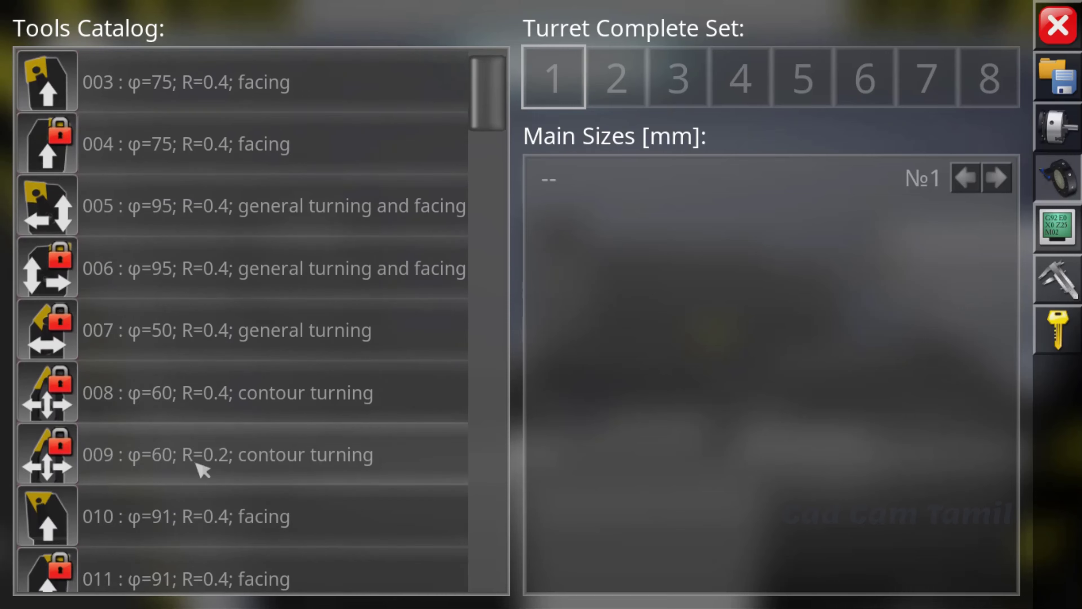
scroll(202, 469, down, 3)
scroll(197, 456, down, 3)
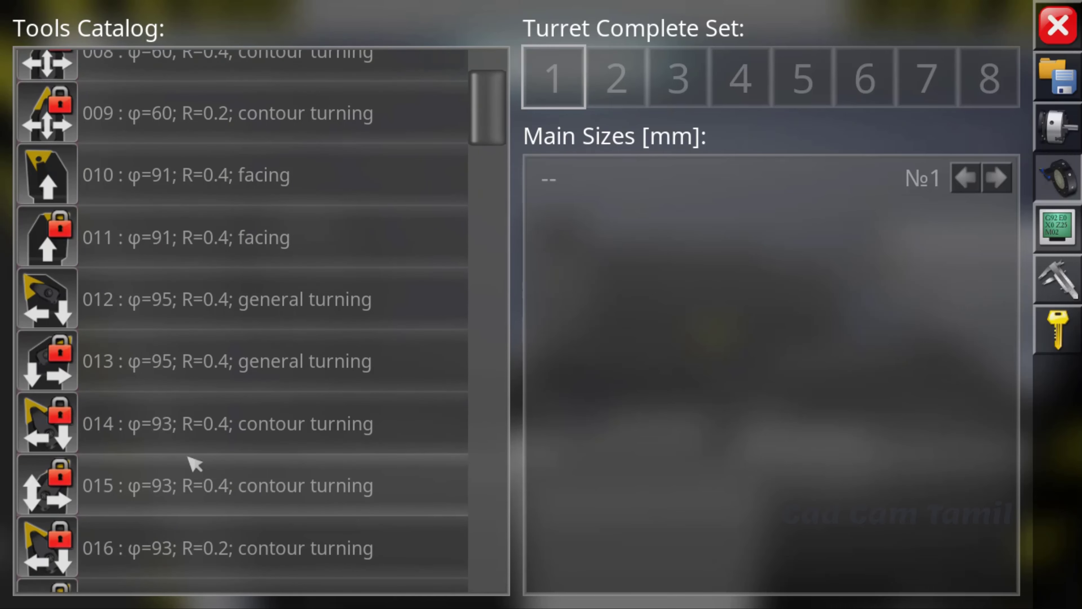
scroll(194, 460, up, 3)
scroll(194, 459, up, 3)
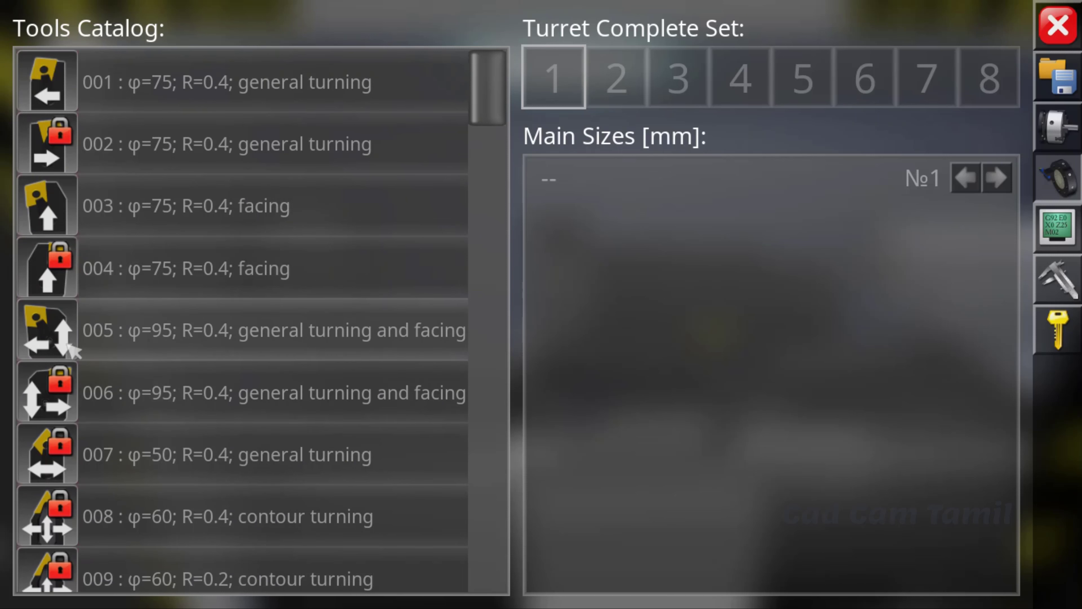
mouse_move(51, 341)
mouse_down()
mouse_move(97, 306)
mouse_move(560, 80)
mouse_move(576, 86)
mouse_up()
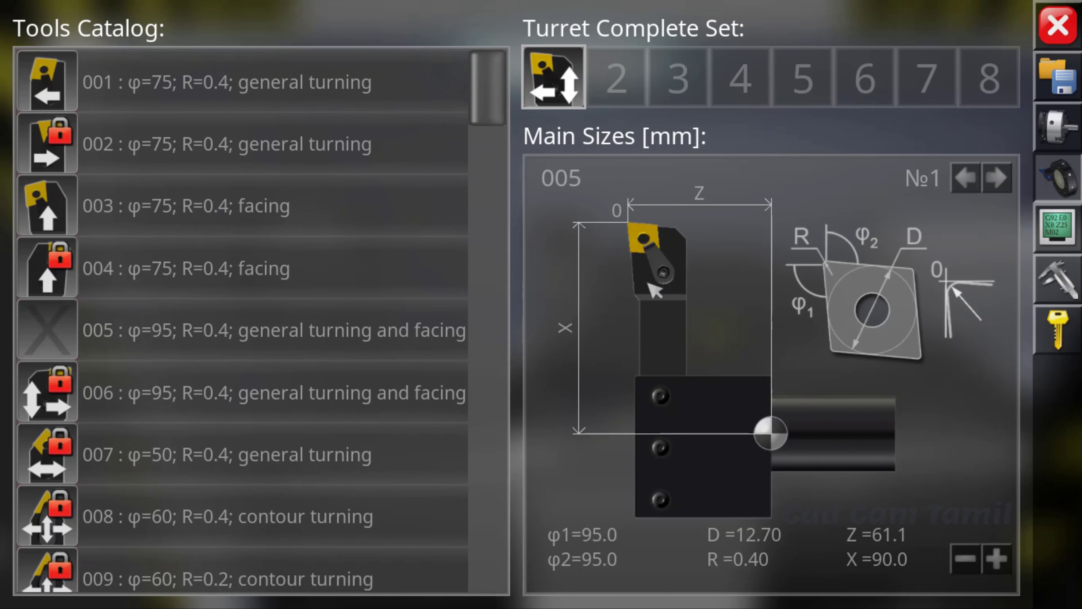
- Set tool 005's X size to 85.0 and load facing tool 003 into station 2
click(971, 563)
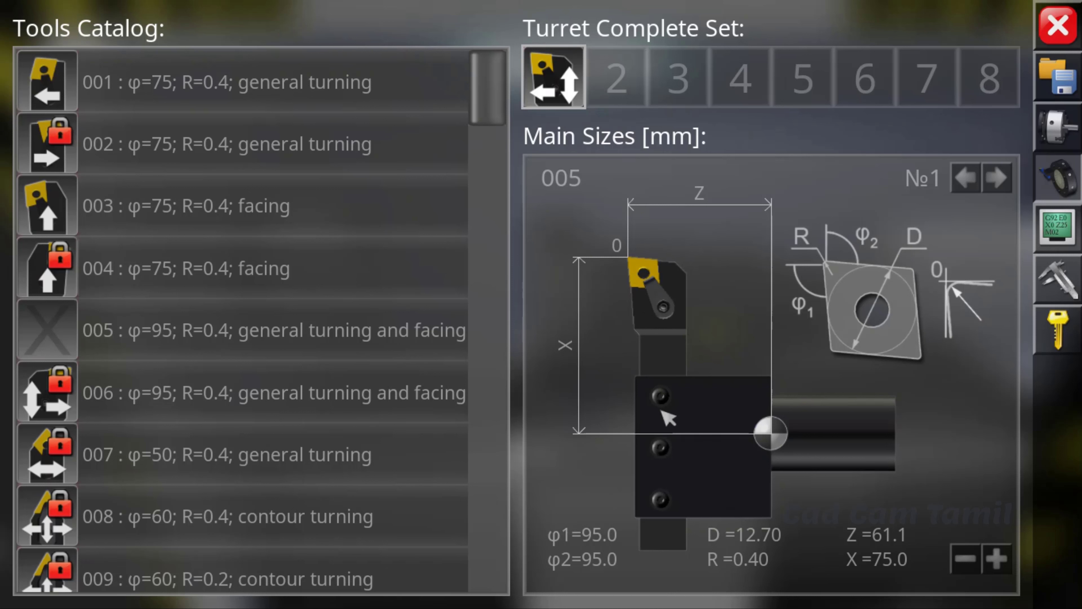
click(968, 563)
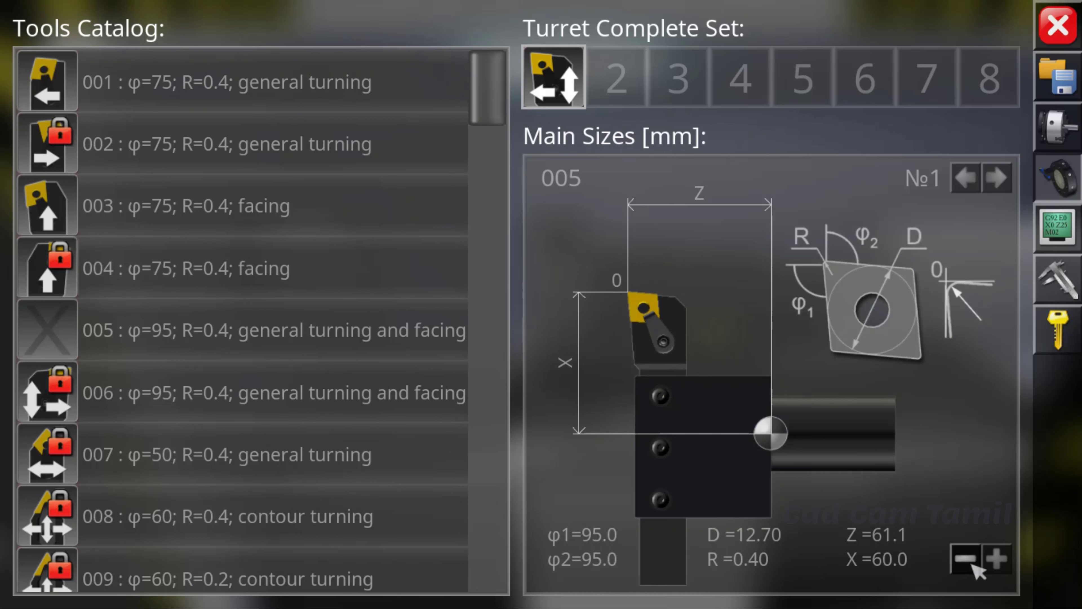
click(996, 558)
click(996, 559)
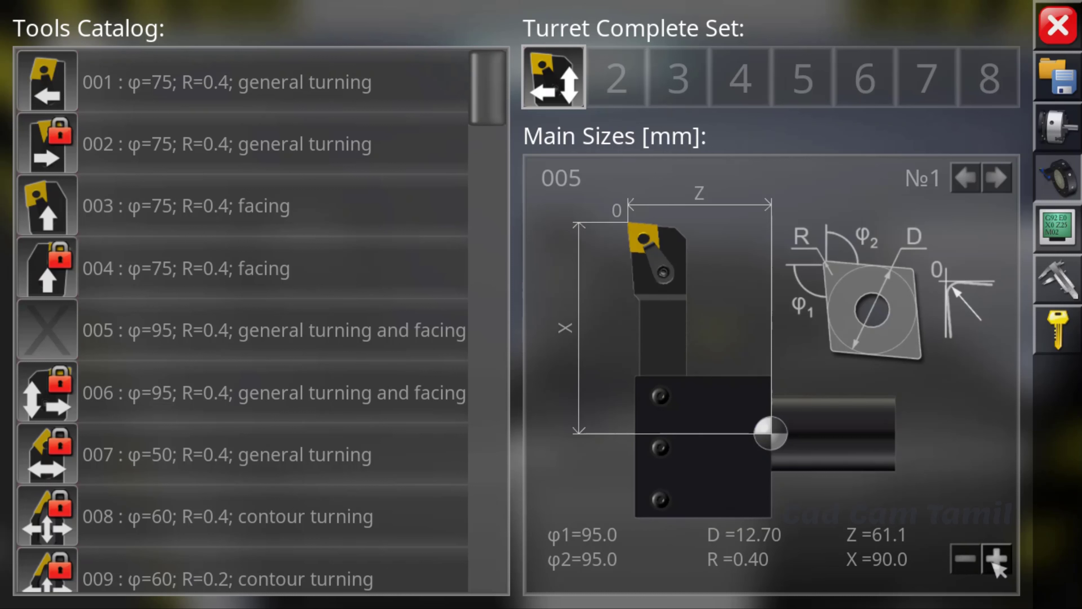
click(963, 566)
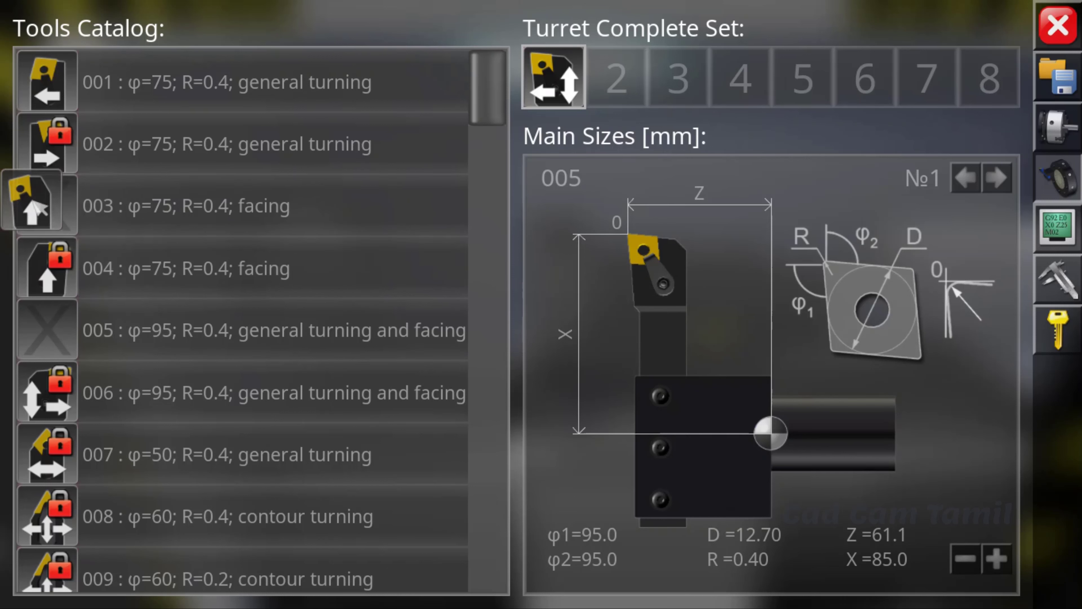
mouse_move(47, 207)
mouse_down()
mouse_move(639, 83)
mouse_move(626, 80)
mouse_up()
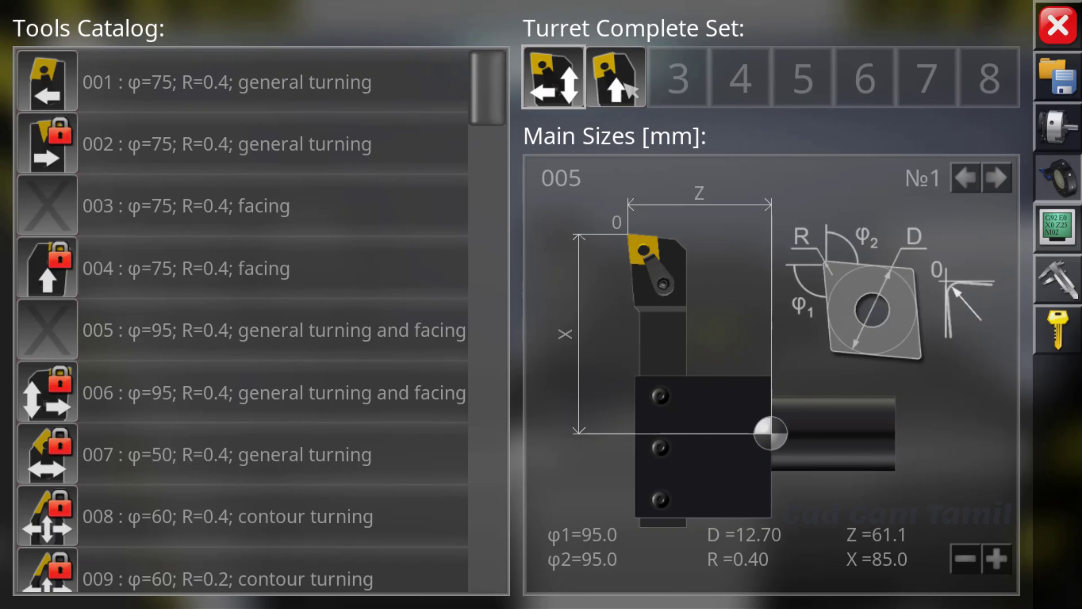
click(1070, 176)
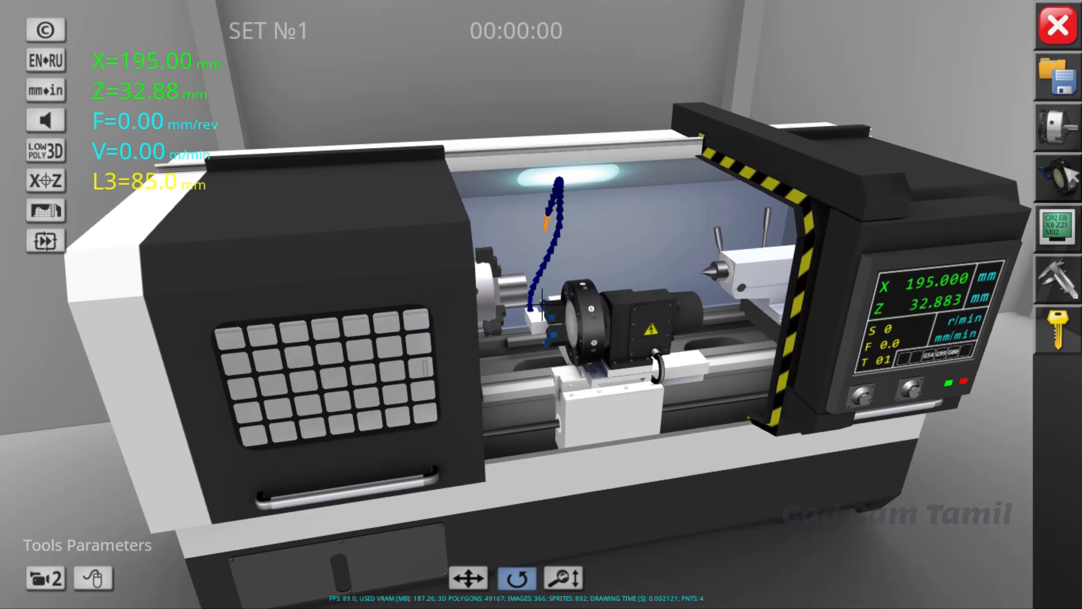
click(1077, 233)
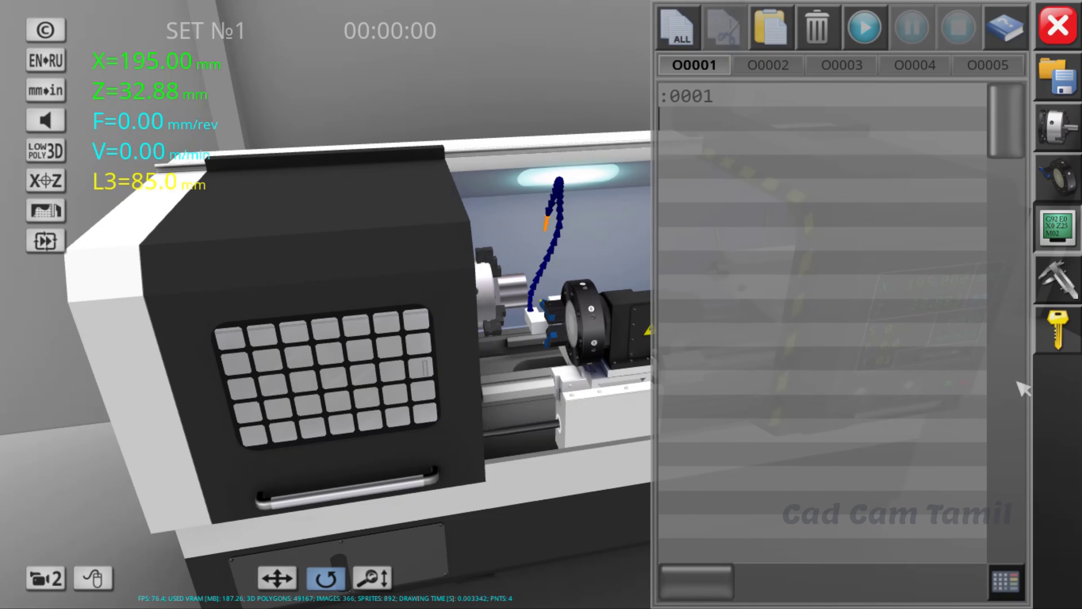
click(1006, 581)
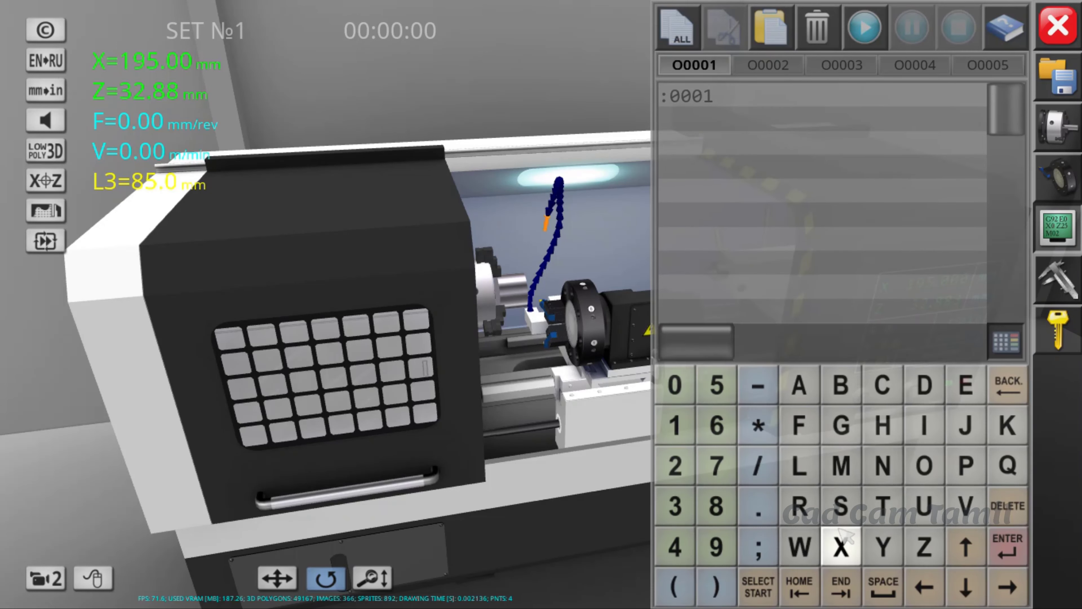
click(1016, 345)
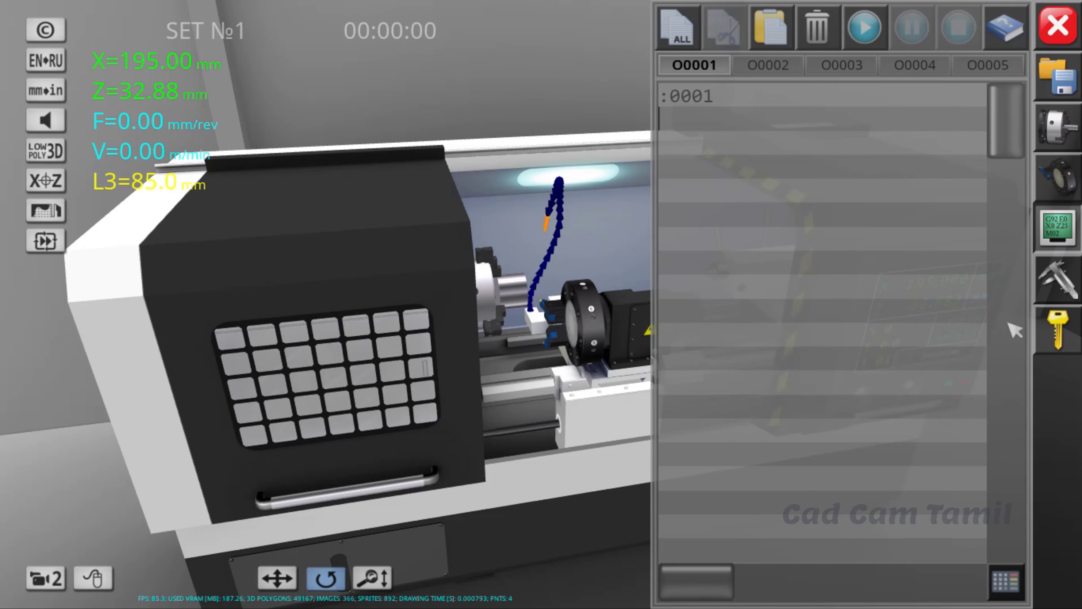
click(1058, 226)
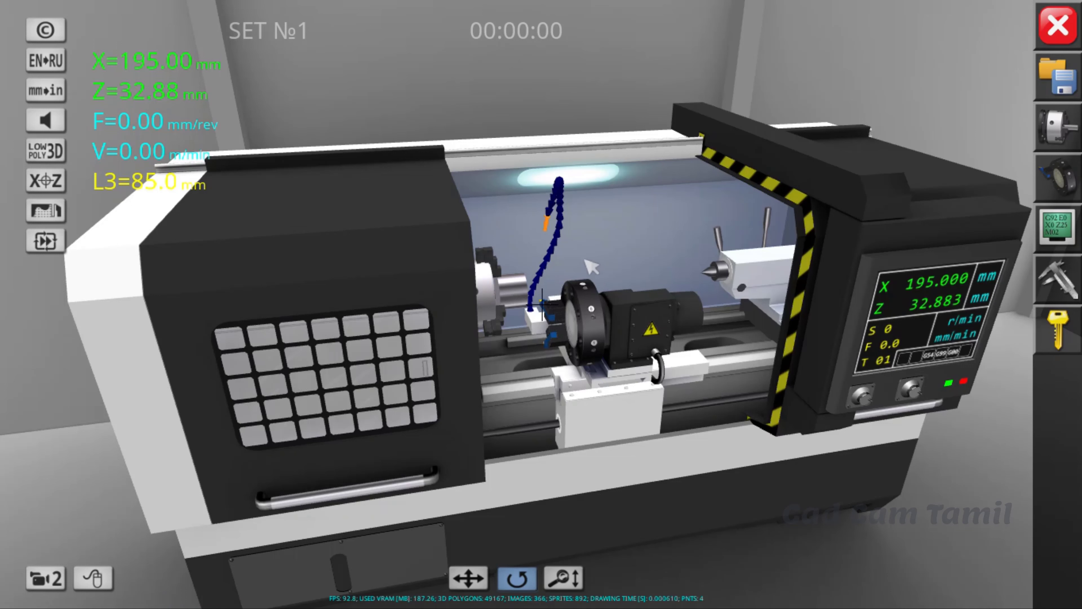
- Turn machine sound on, keep readouts in millimetres, and hide the tool path display
drag(665, 258, 582, 305)
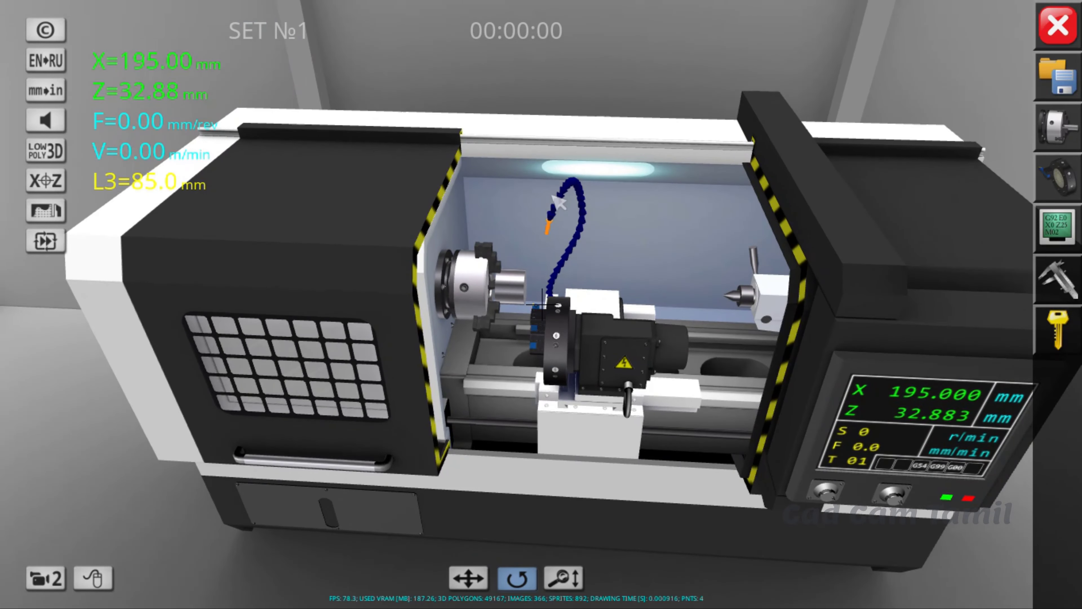
drag(660, 251, 744, 223)
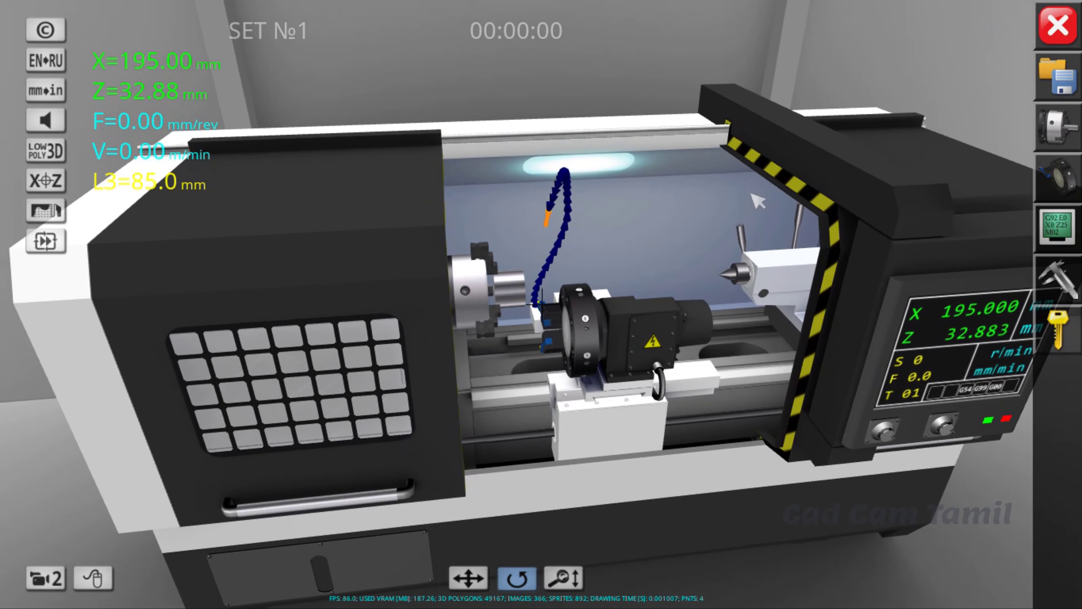
click(45, 120)
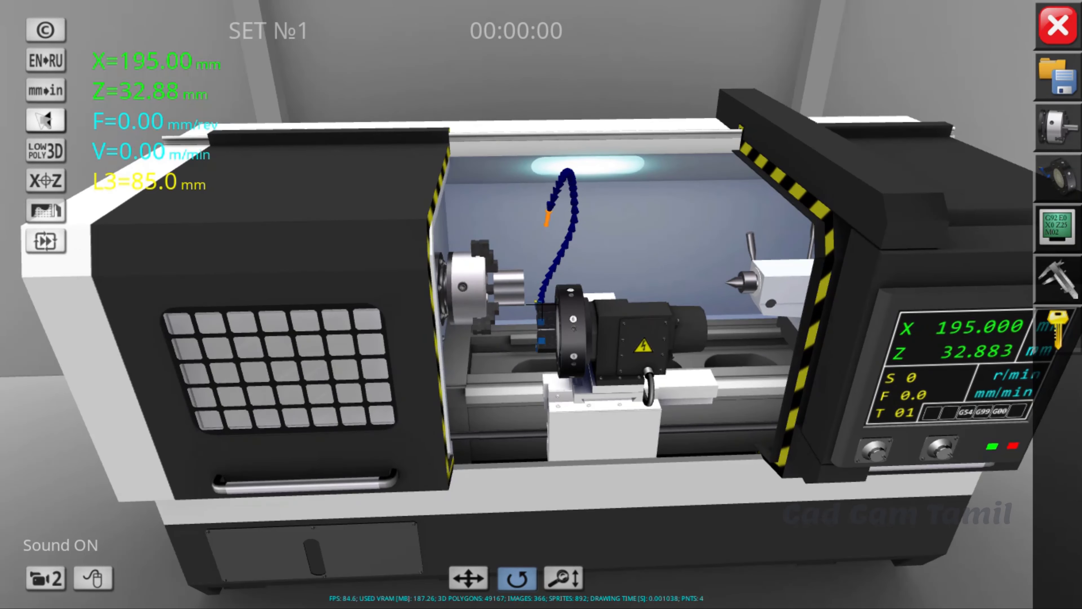
click(40, 97)
click(40, 97)
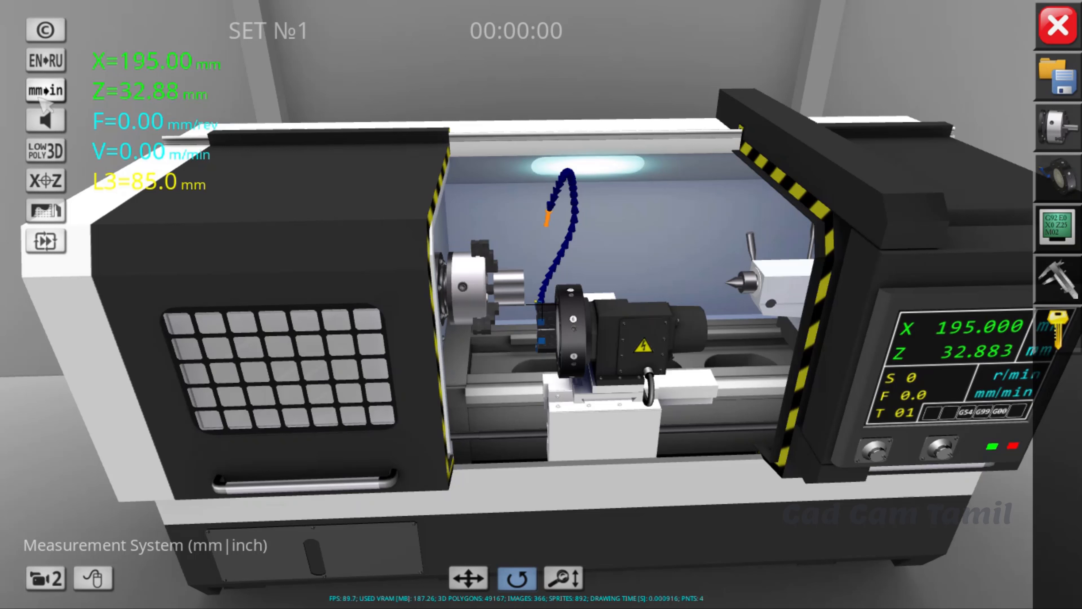
click(40, 98)
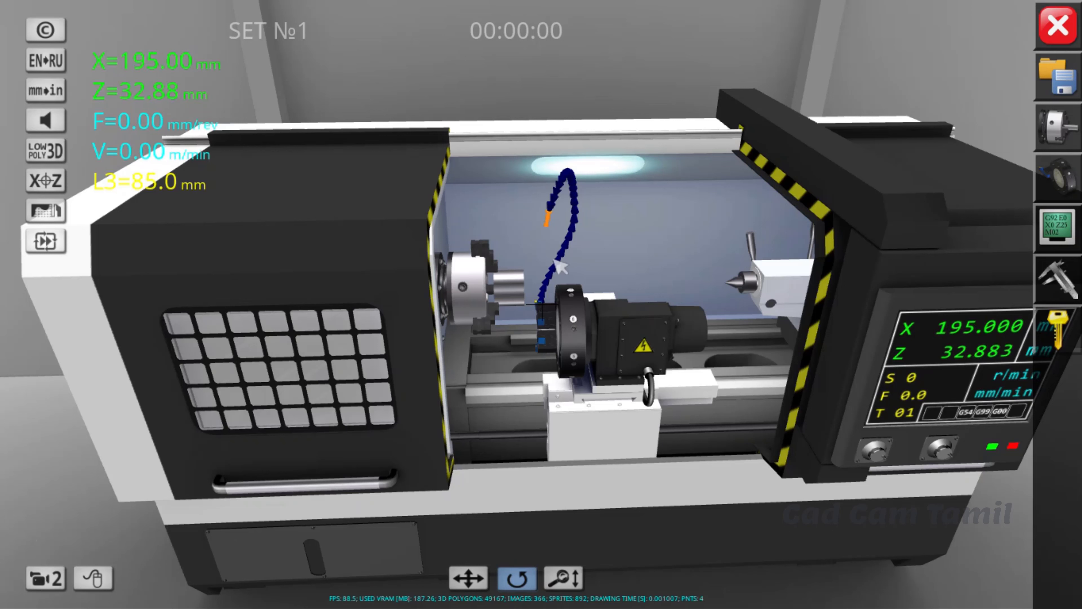
click(48, 211)
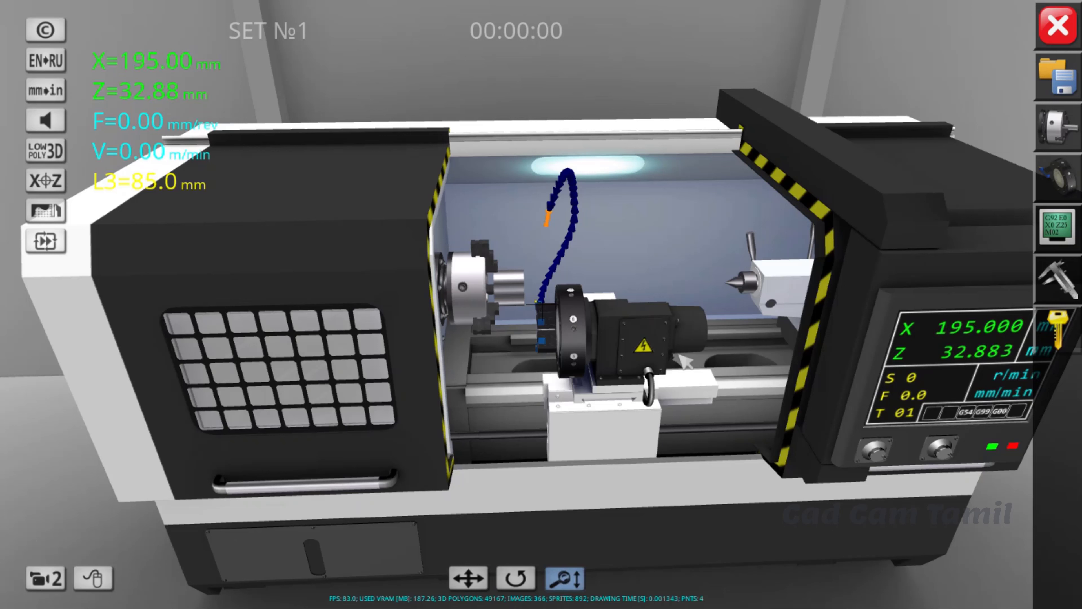
- Cycle through the camera presets back to the full lathe view
click(49, 585)
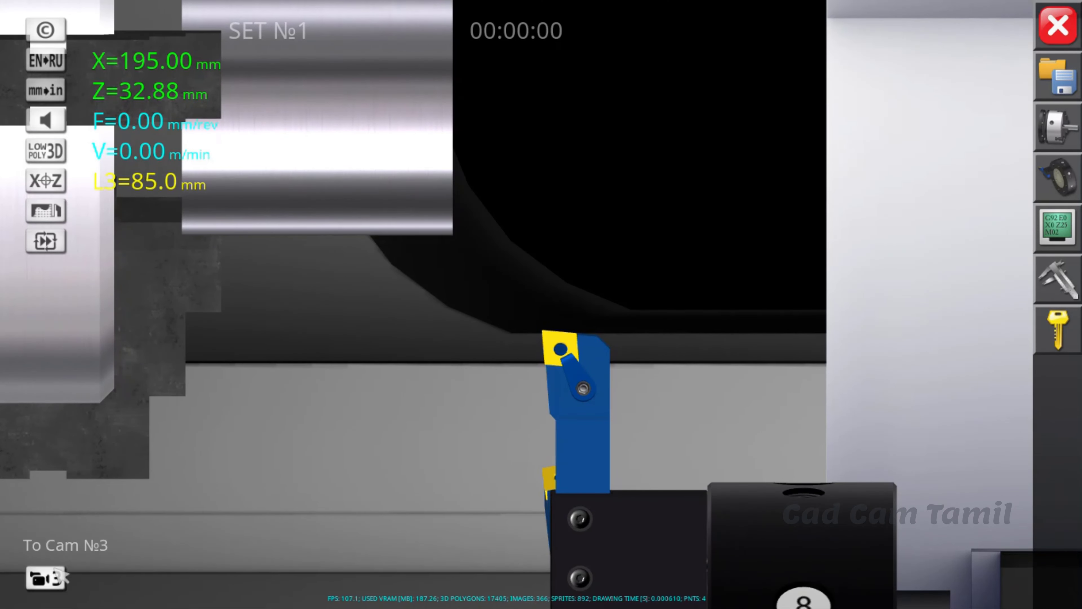
click(58, 584)
click(59, 585)
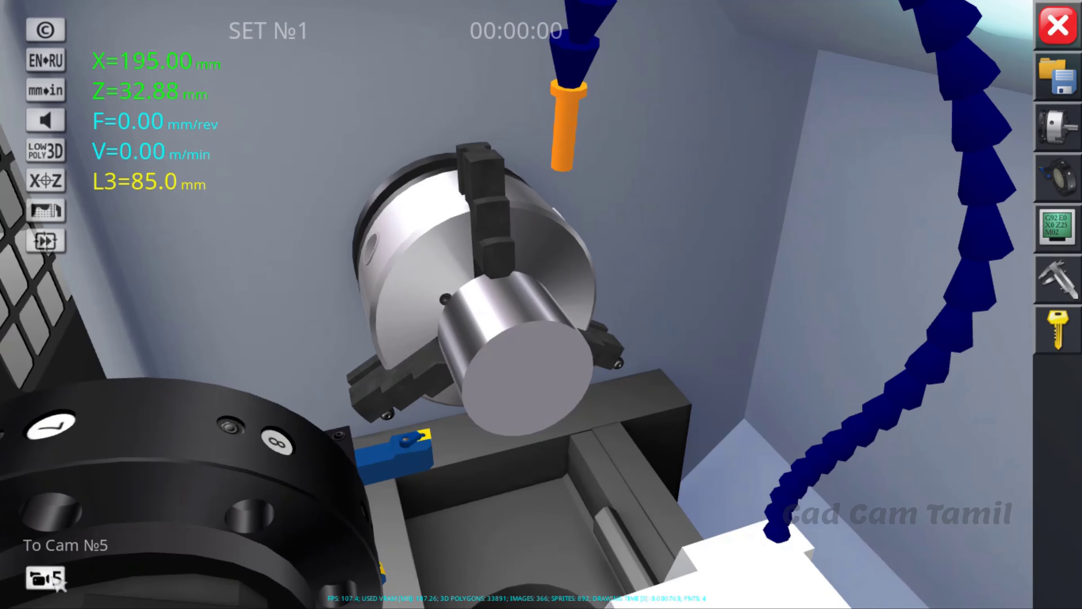
click(58, 585)
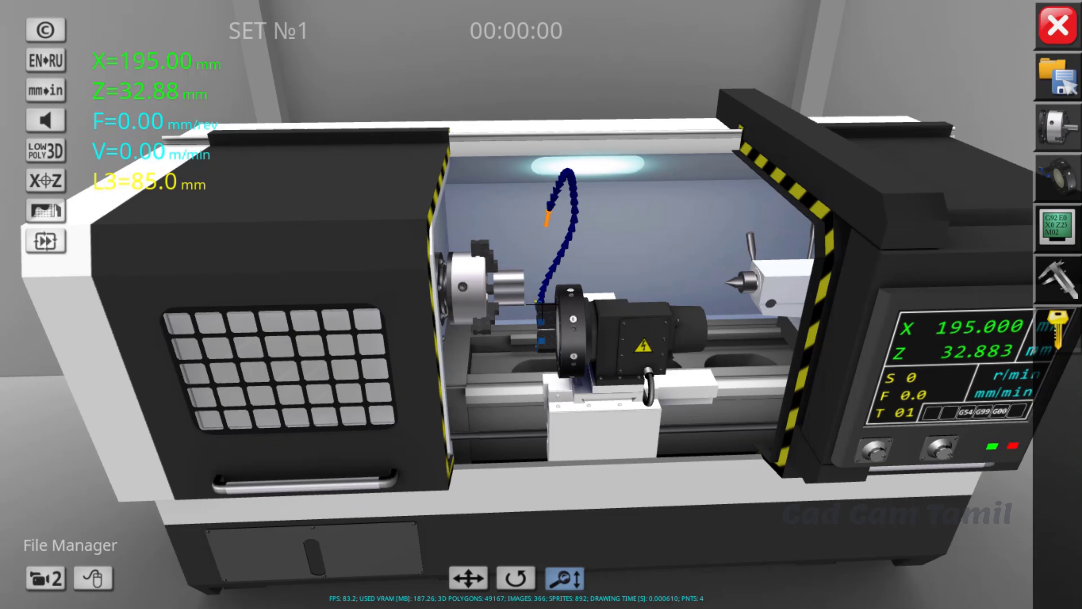
- Load the saved project CCT1.csdata
click(1060, 77)
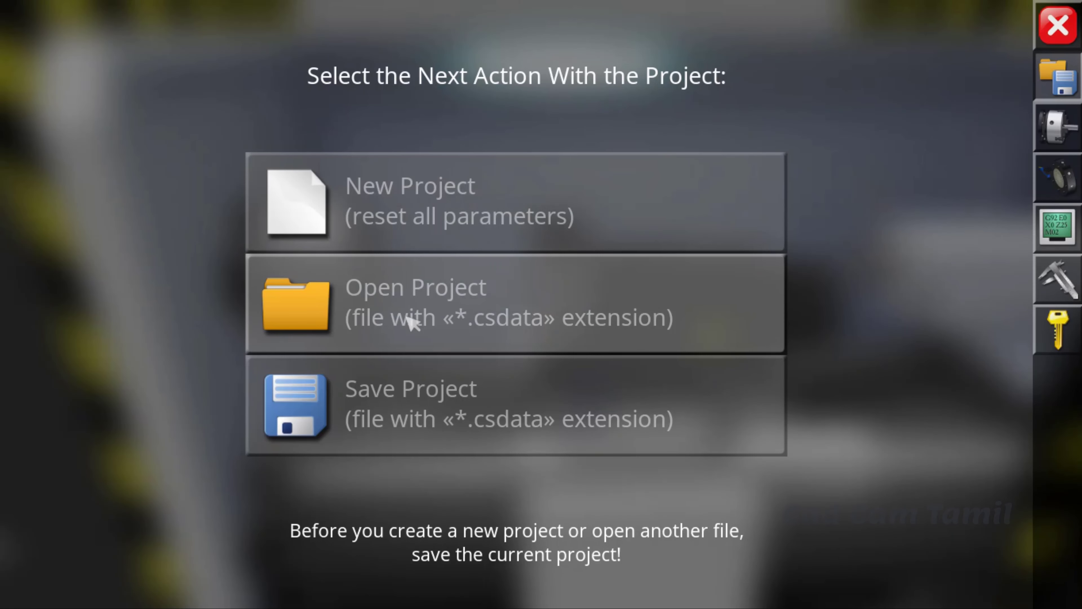
click(413, 316)
click(631, 78)
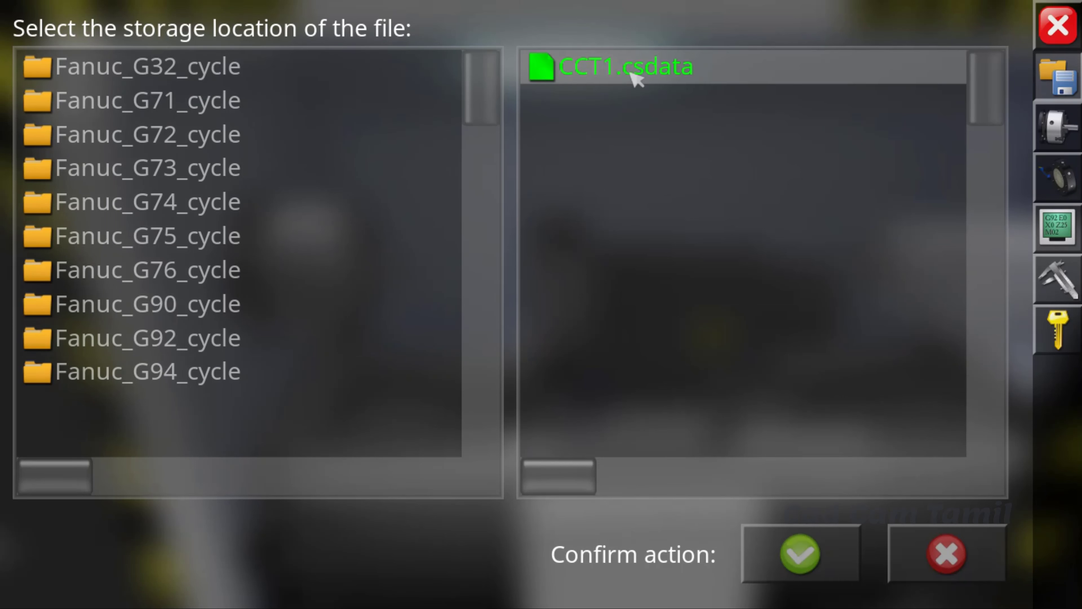
click(801, 550)
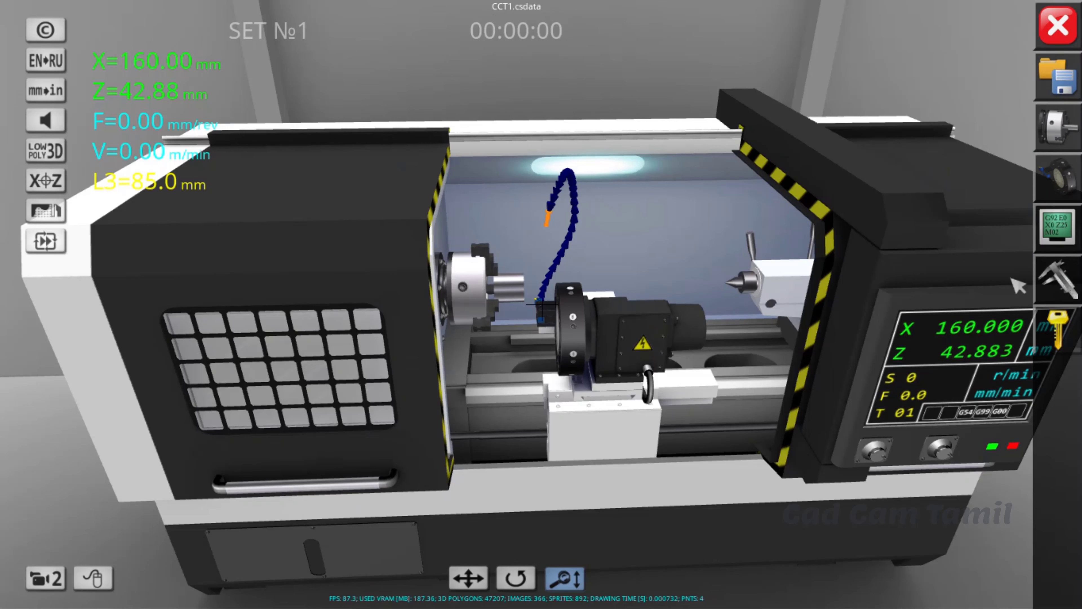
- Run the facing program, watching the cut from tool and angled cameras
click(1058, 76)
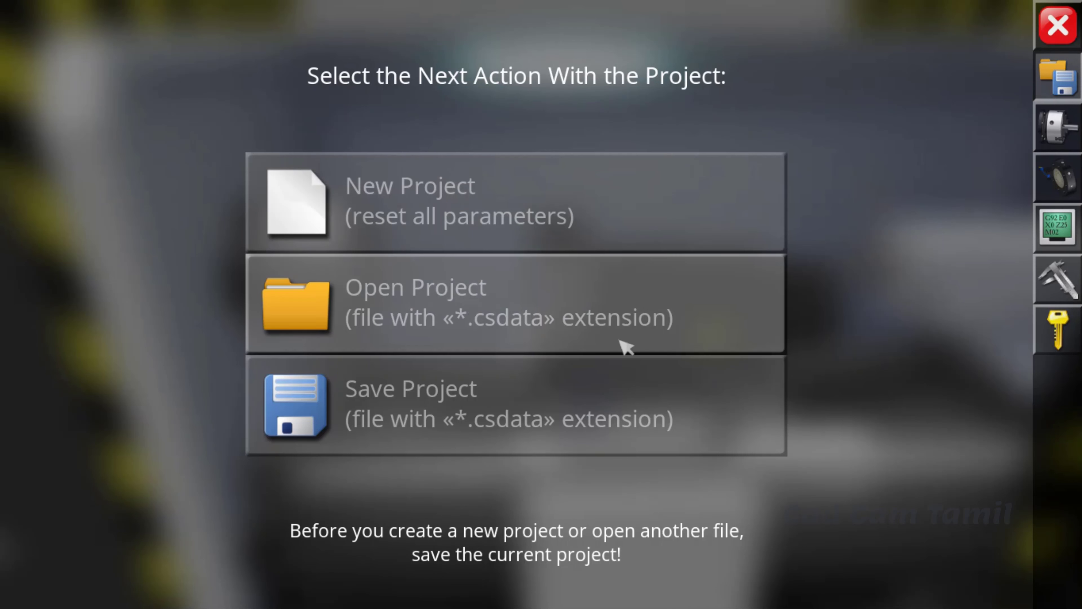
click(1058, 226)
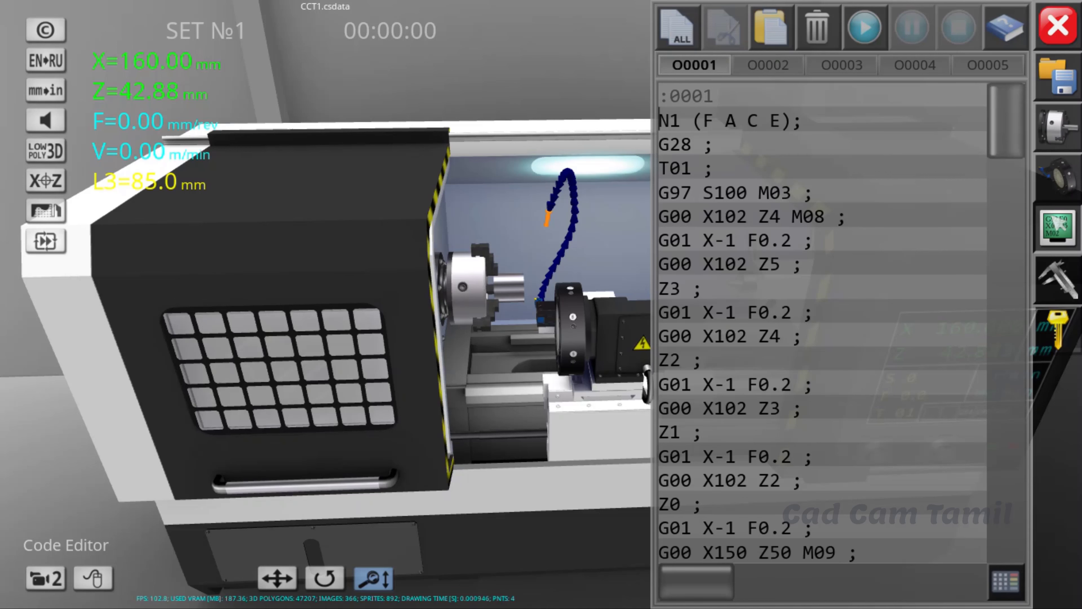
click(865, 29)
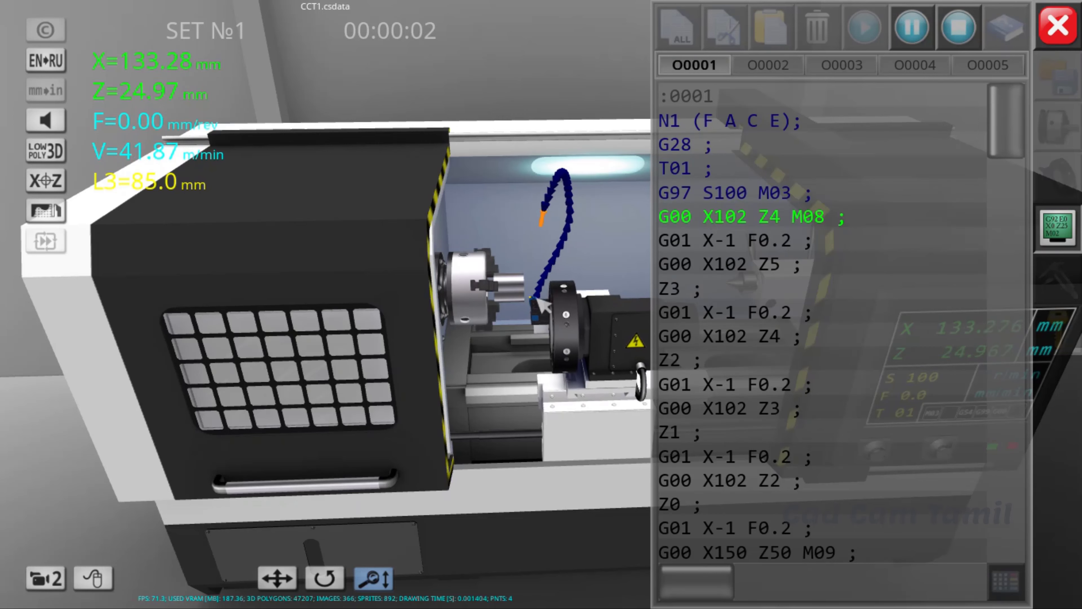
click(46, 579)
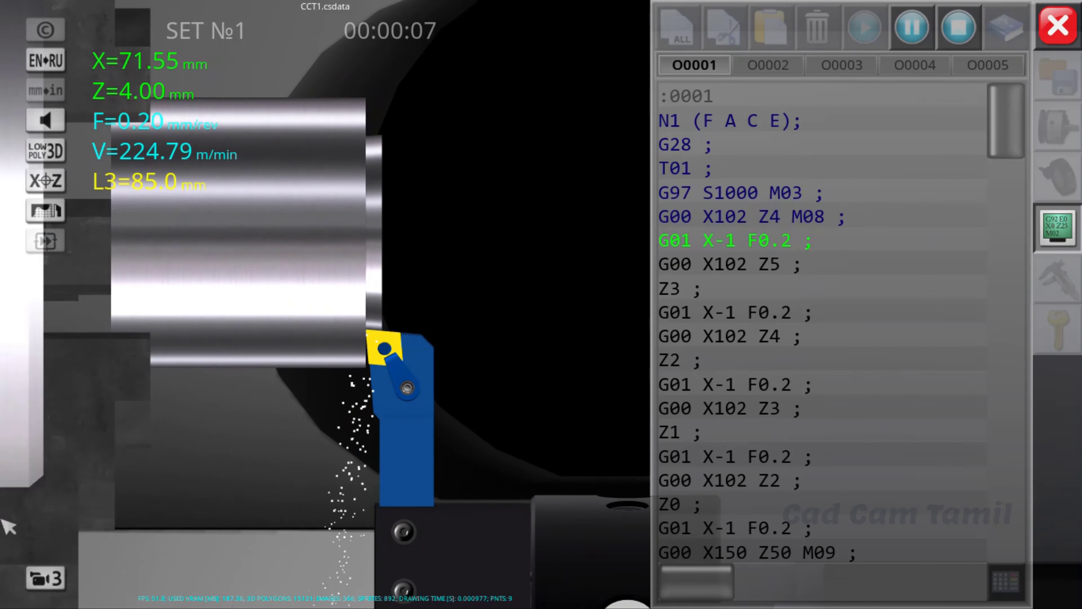
click(59, 590)
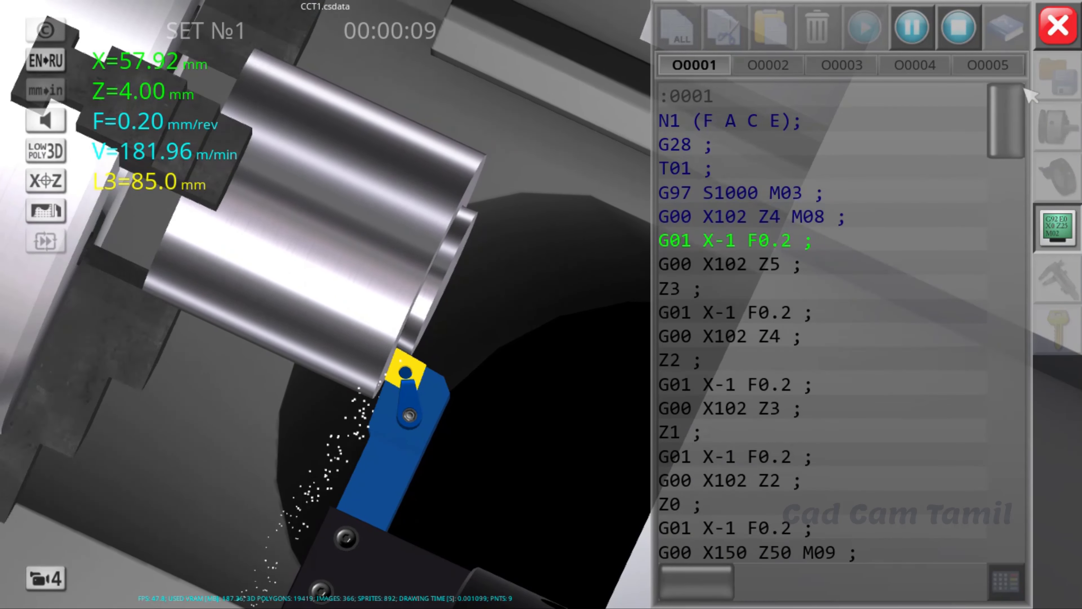
click(1057, 228)
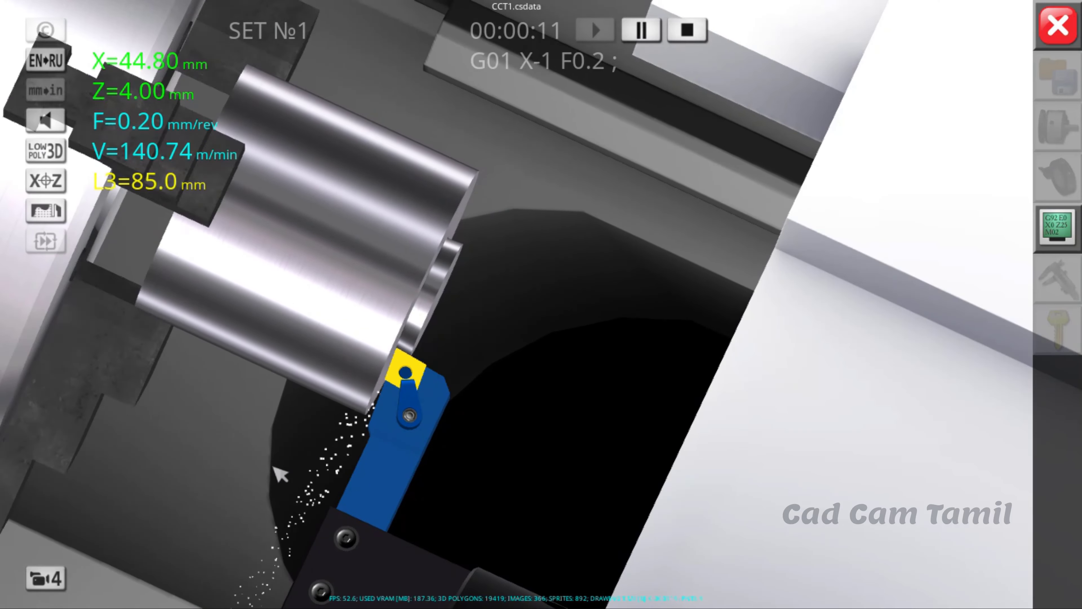
click(47, 583)
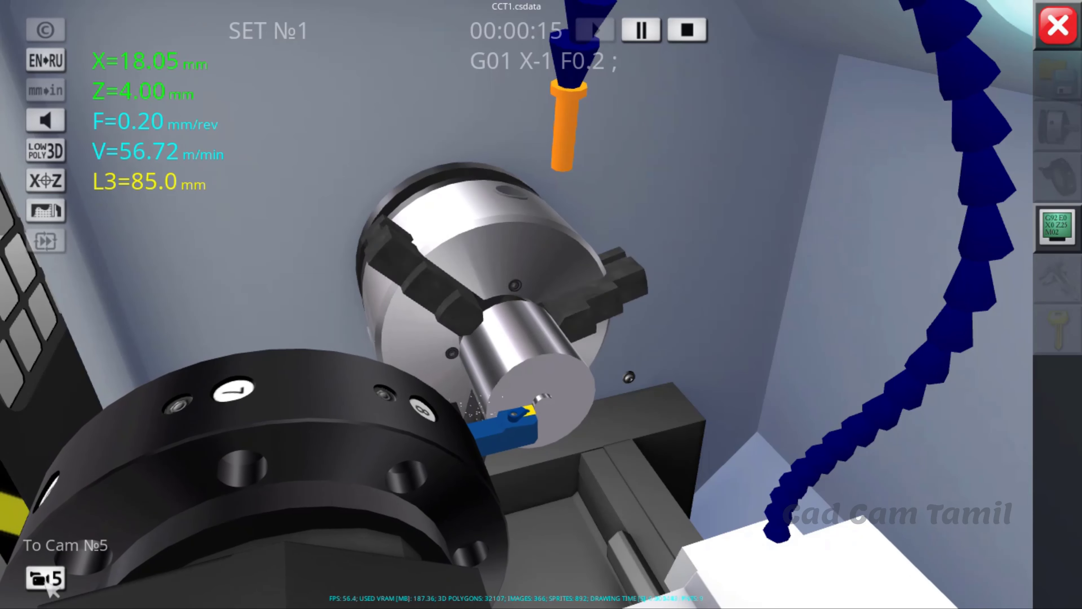
- Cycle through camera views, then show the G-code and stop the program
click(48, 586)
click(48, 587)
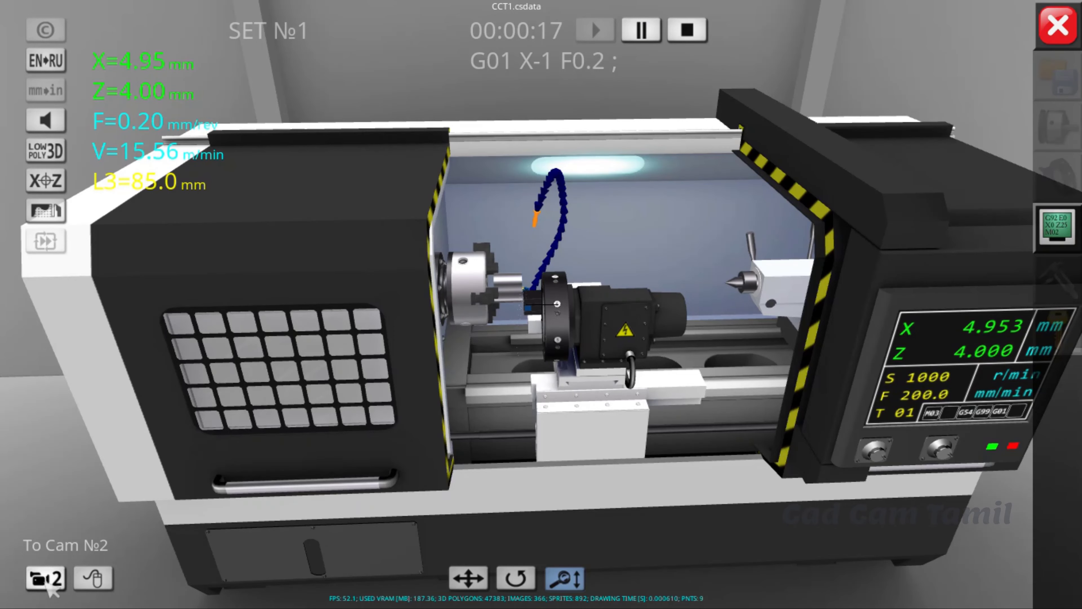
click(47, 587)
click(48, 586)
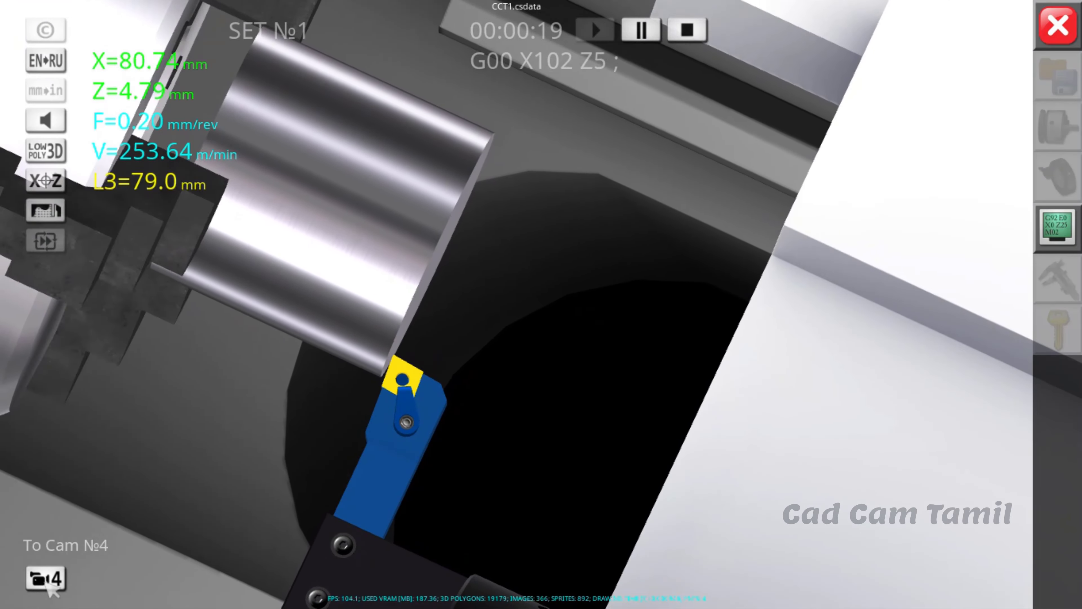
click(48, 586)
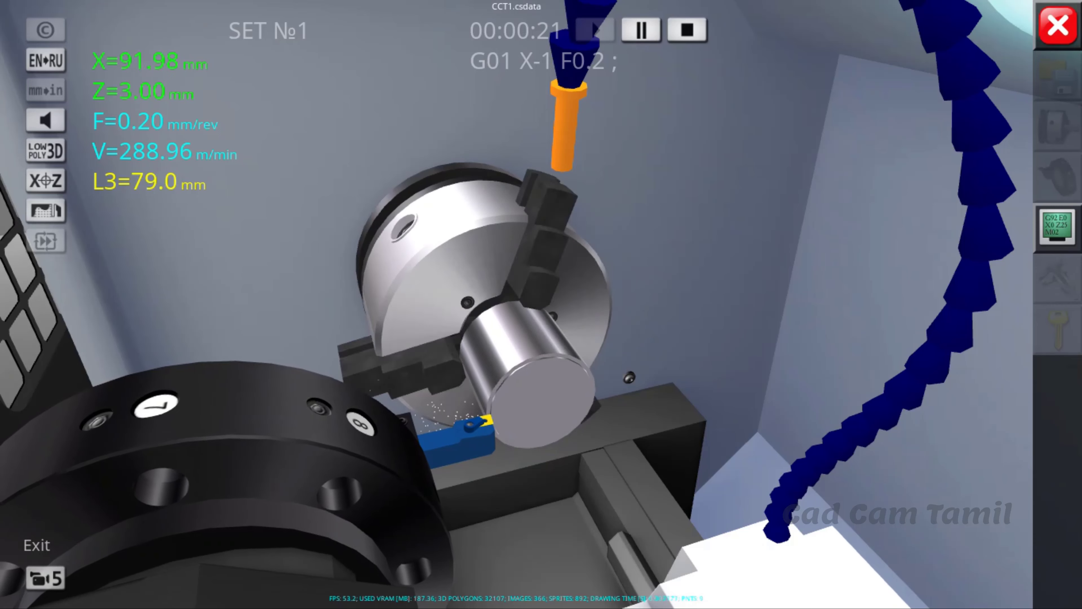
click(1057, 227)
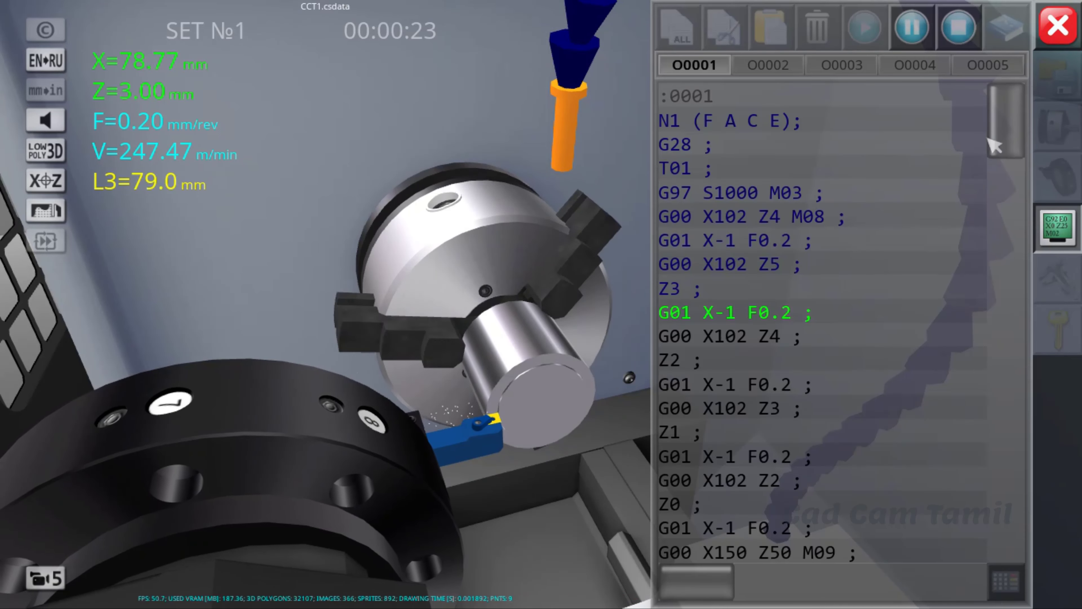
click(958, 27)
- Load G71_example_02.csdata from the Fanuc_G71_cycle folder
click(1058, 77)
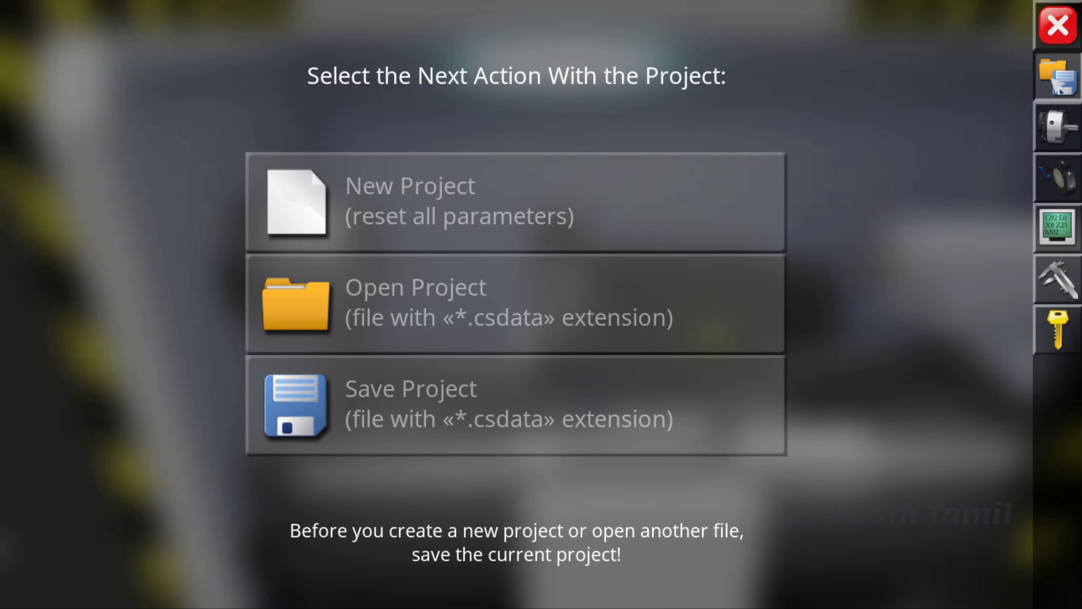
click(414, 311)
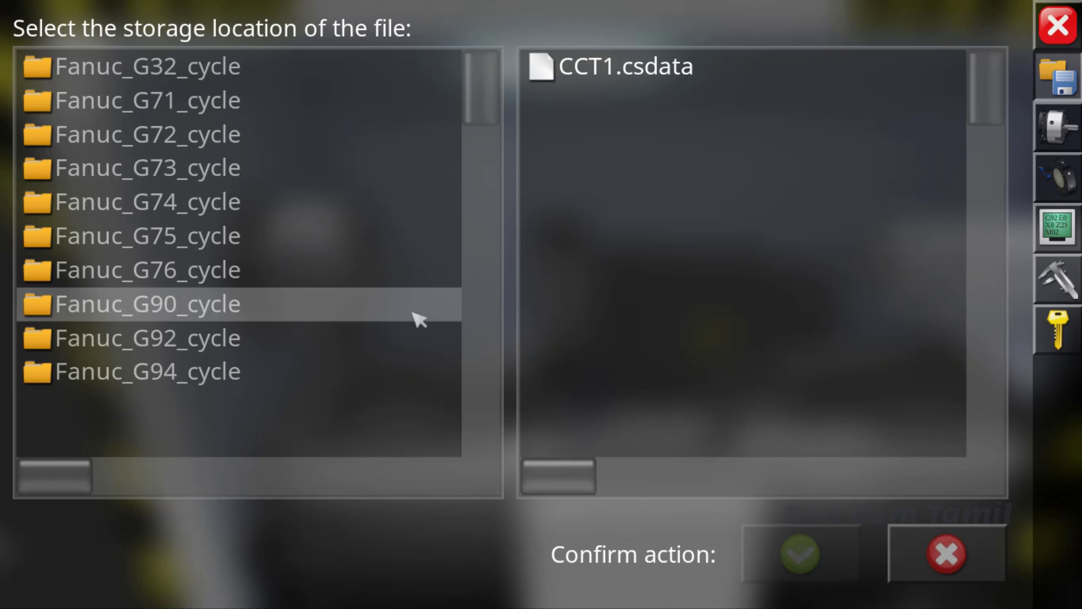
click(204, 104)
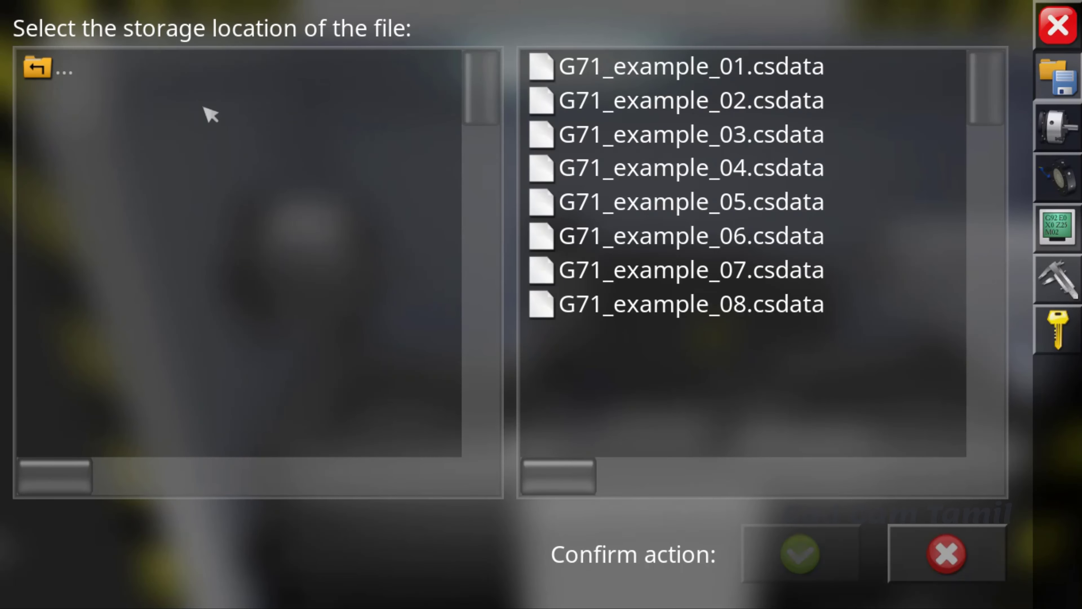
click(699, 102)
click(803, 552)
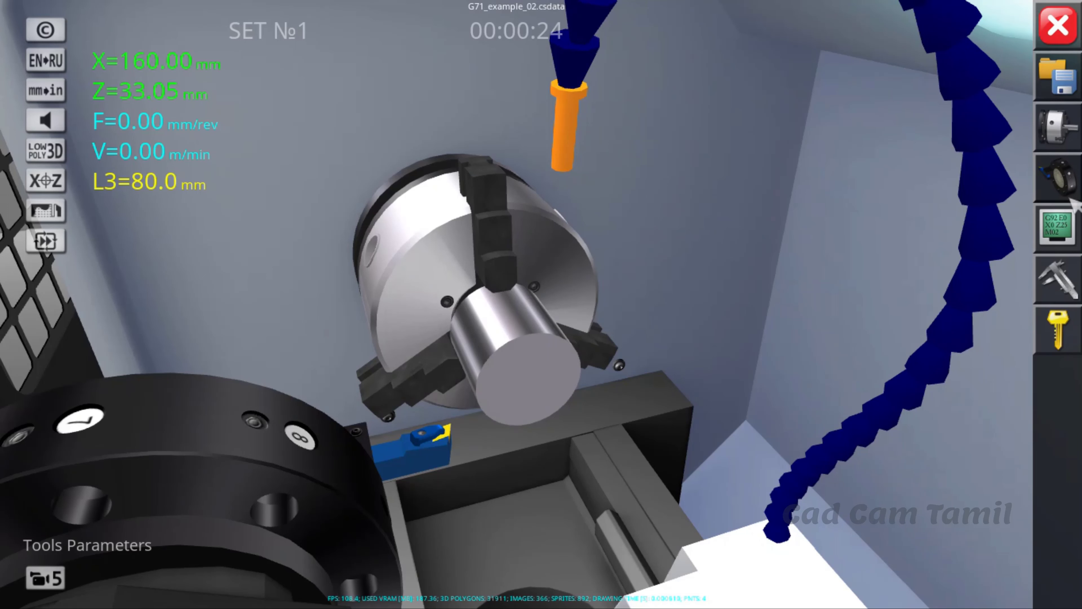
- Show the G71_example_02 code, start the program running, and mute the simulator sound
click(1058, 228)
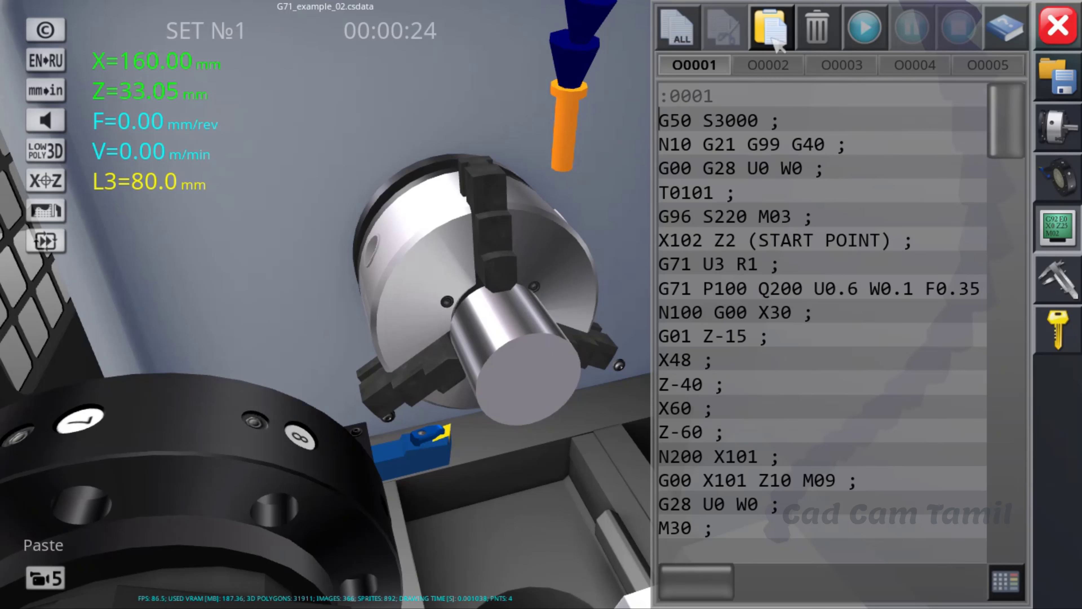
click(865, 42)
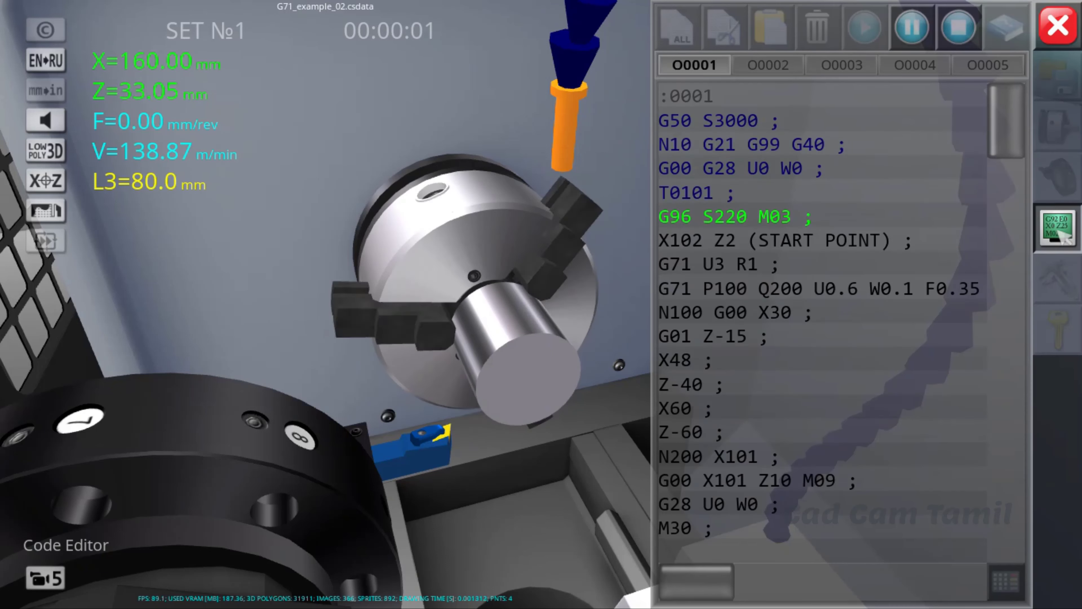
click(1058, 228)
click(45, 120)
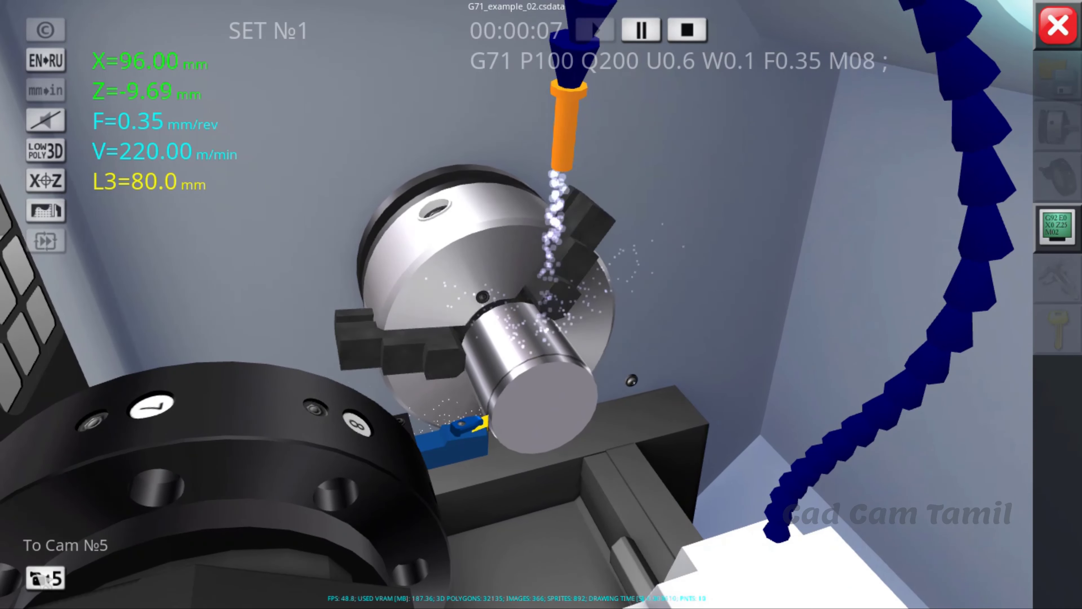
- Cycle through cameras 1–5 back to camera 2 and zoom in on the chuck and turret
click(44, 579)
click(45, 579)
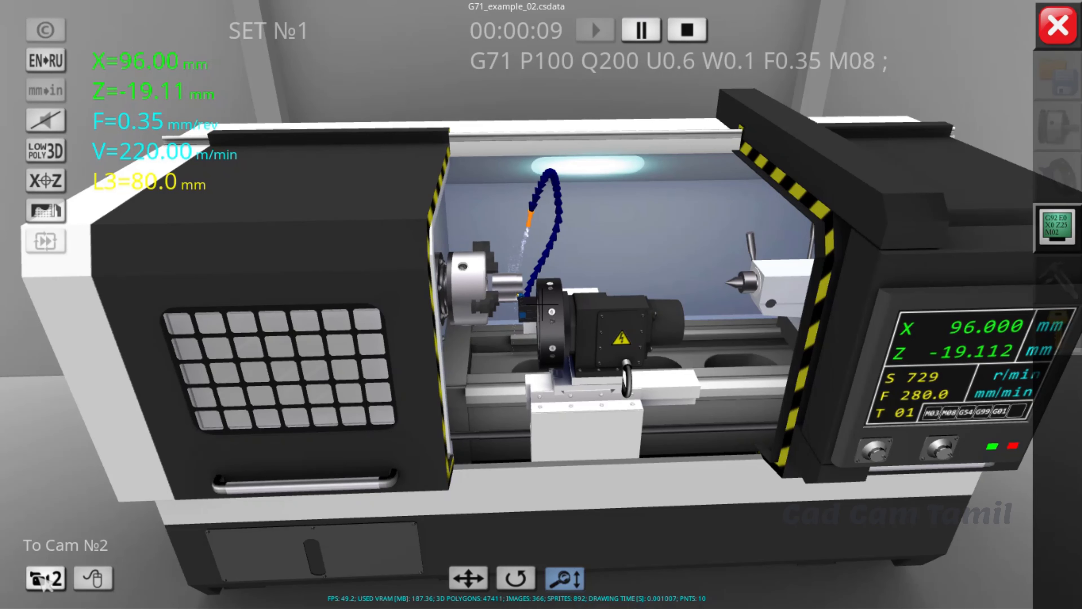
click(45, 579)
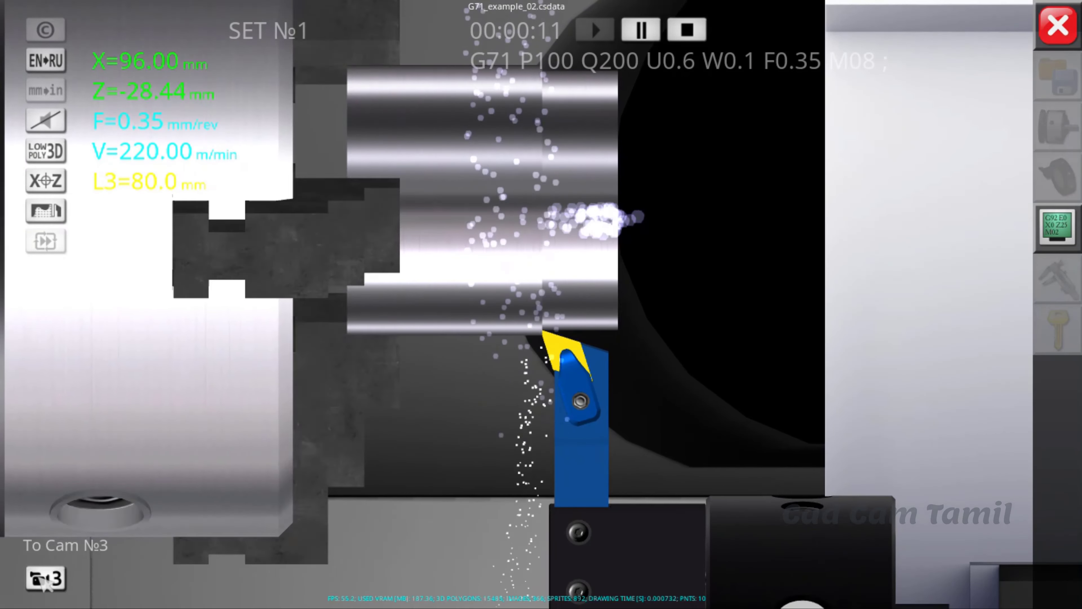
click(45, 579)
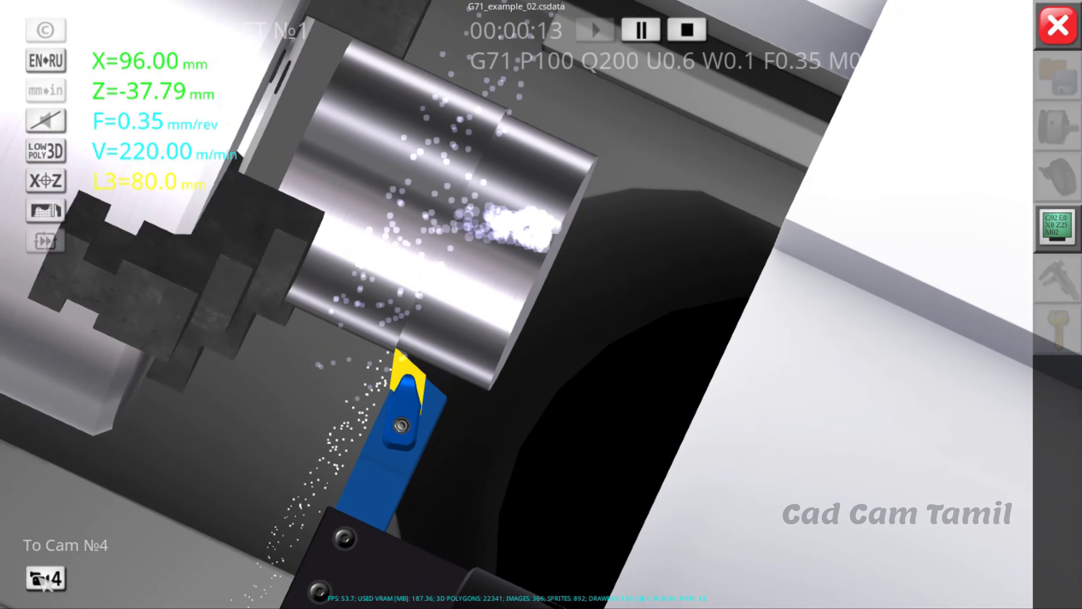
click(45, 578)
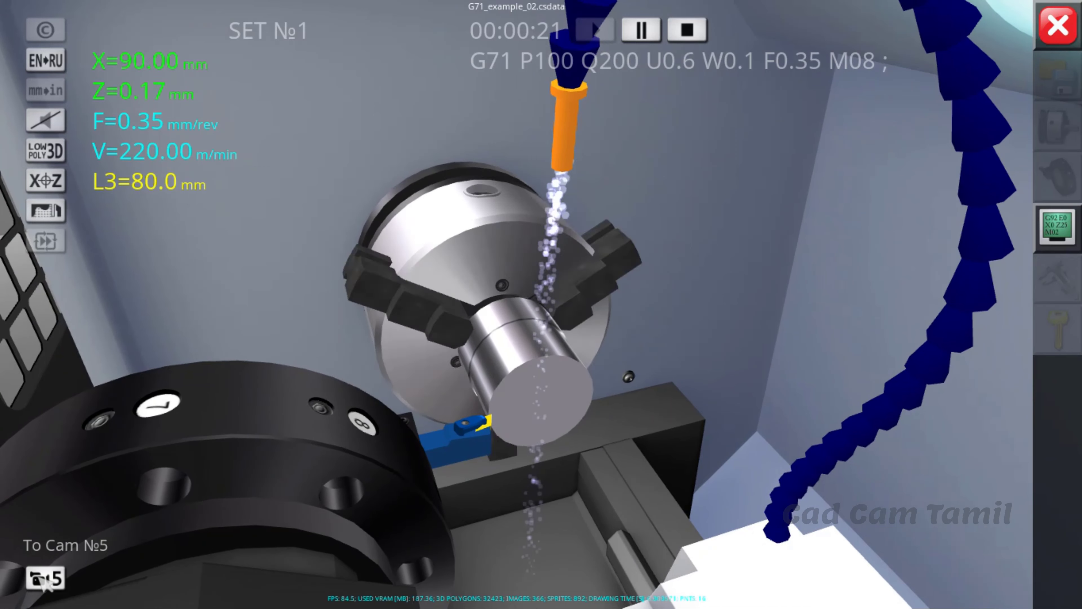
click(45, 579)
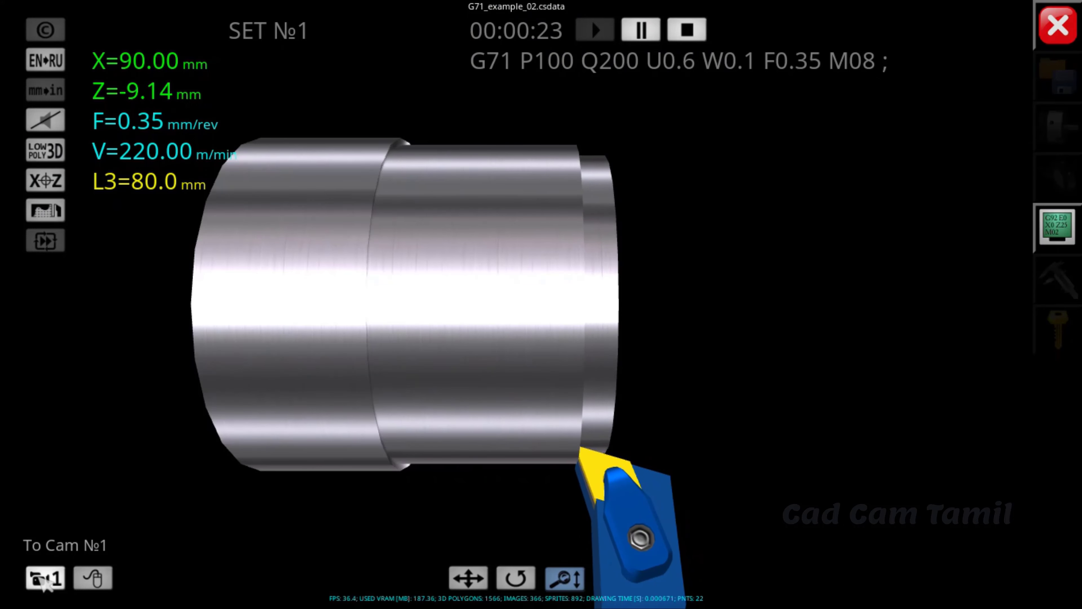
click(46, 578)
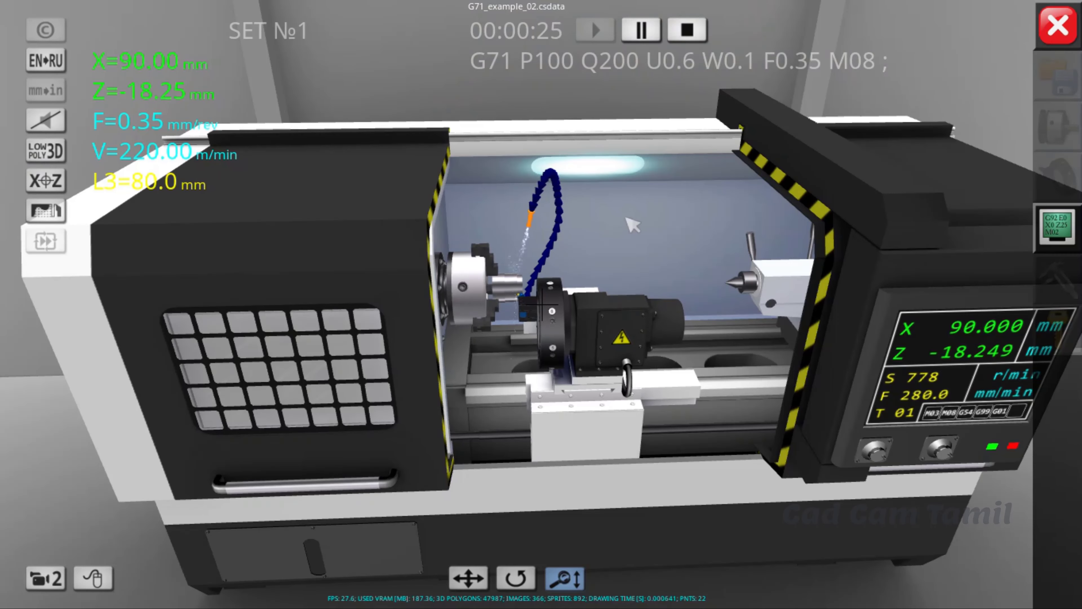
scroll(443, 232, up, 5)
scroll(328, 137, up, 3)
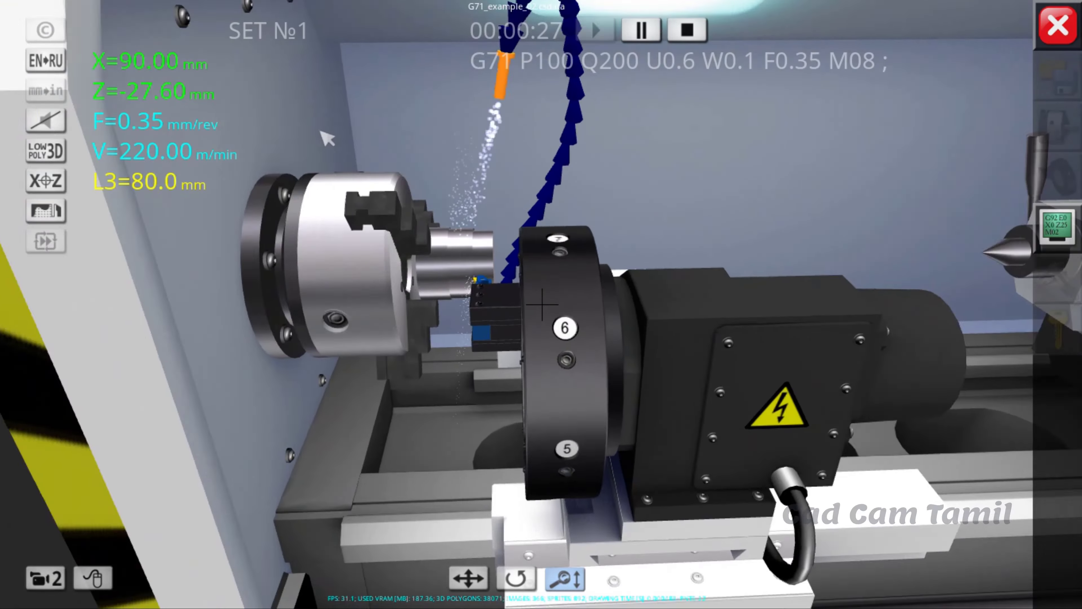
scroll(327, 138, up, 3)
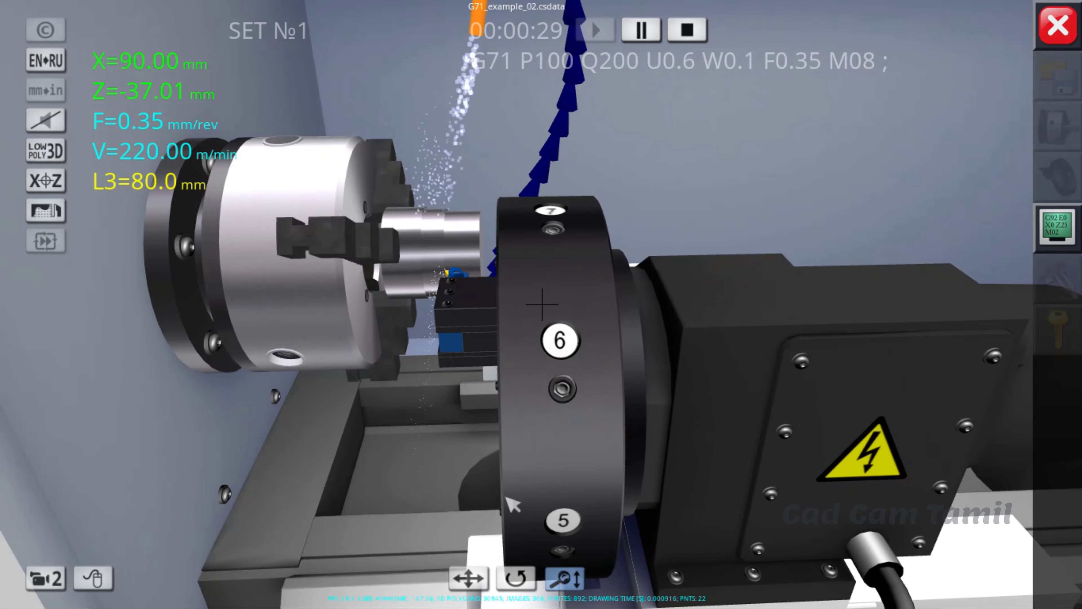
scroll(537, 379, down, 5)
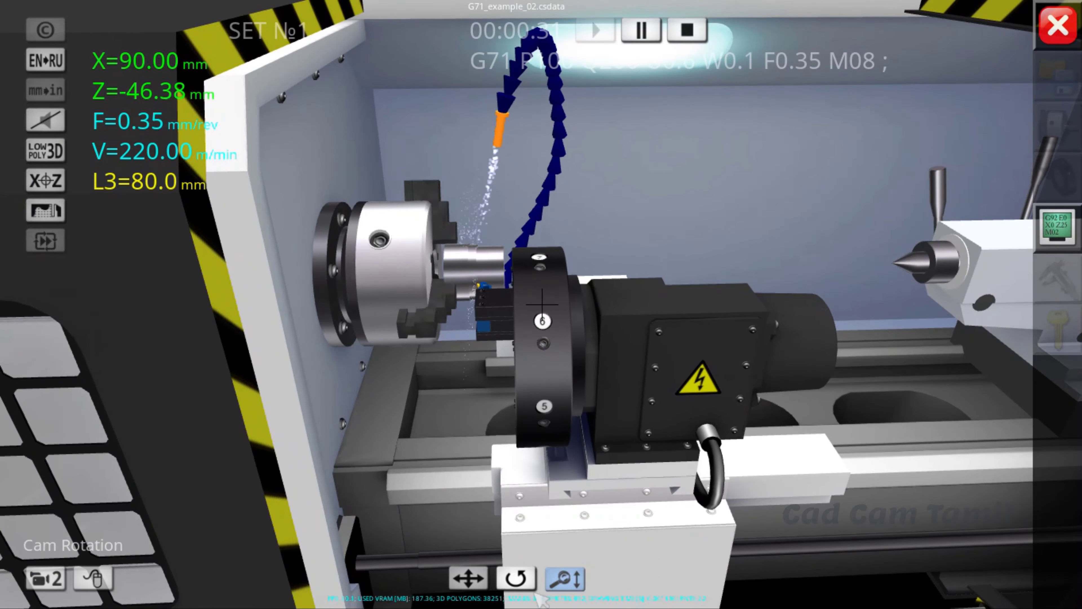
- Use Cam Rotation to orbit down onto the turret and zoom in on the tool
click(524, 586)
drag(526, 588, 554, 441)
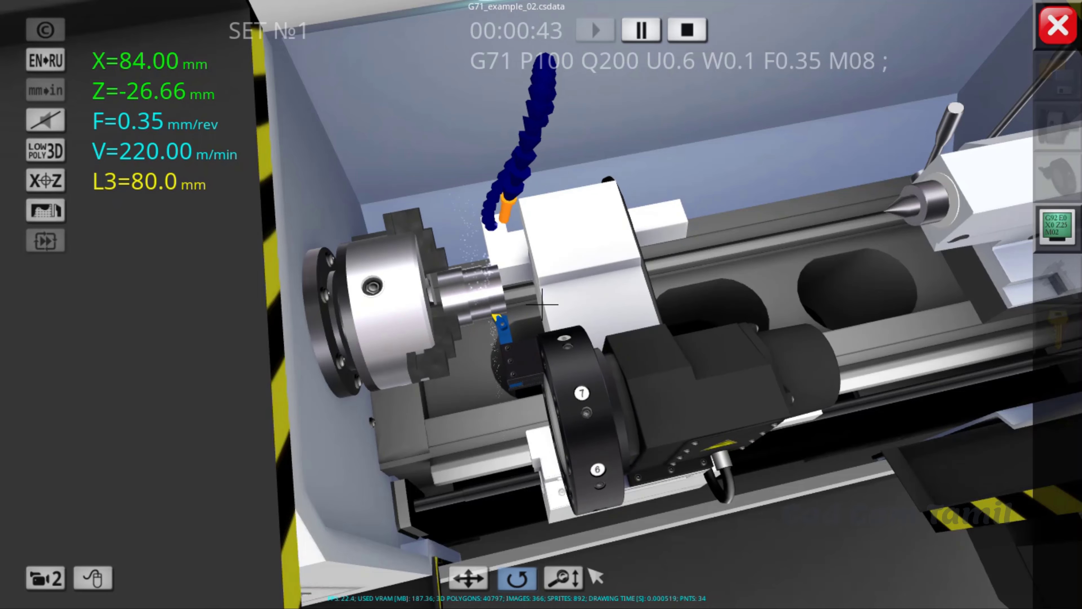
scroll(507, 354, up, 2)
scroll(532, 367, up, 3)
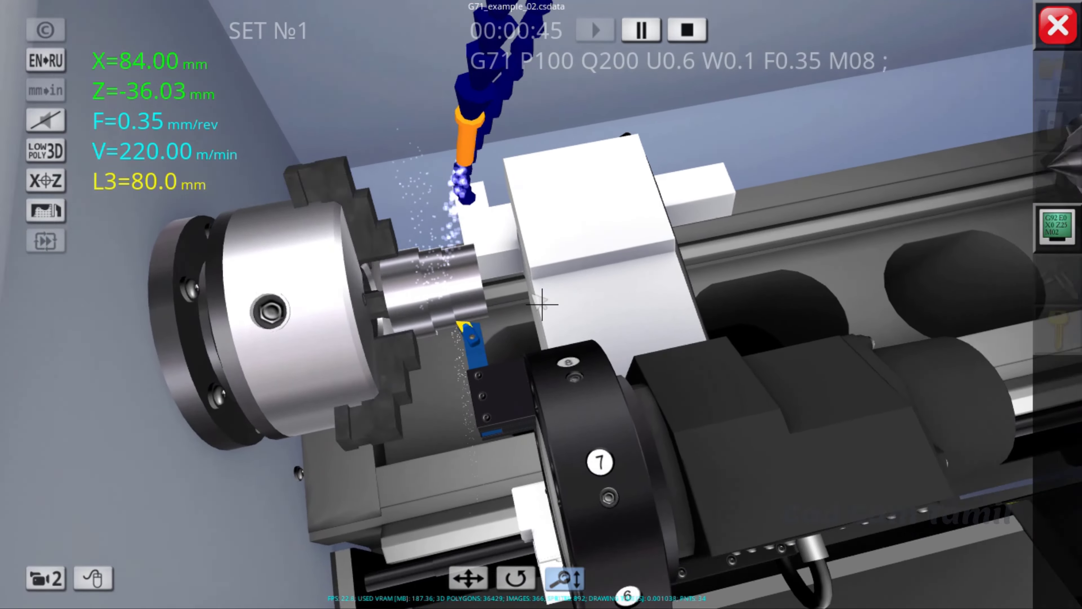
scroll(469, 366, up, 2)
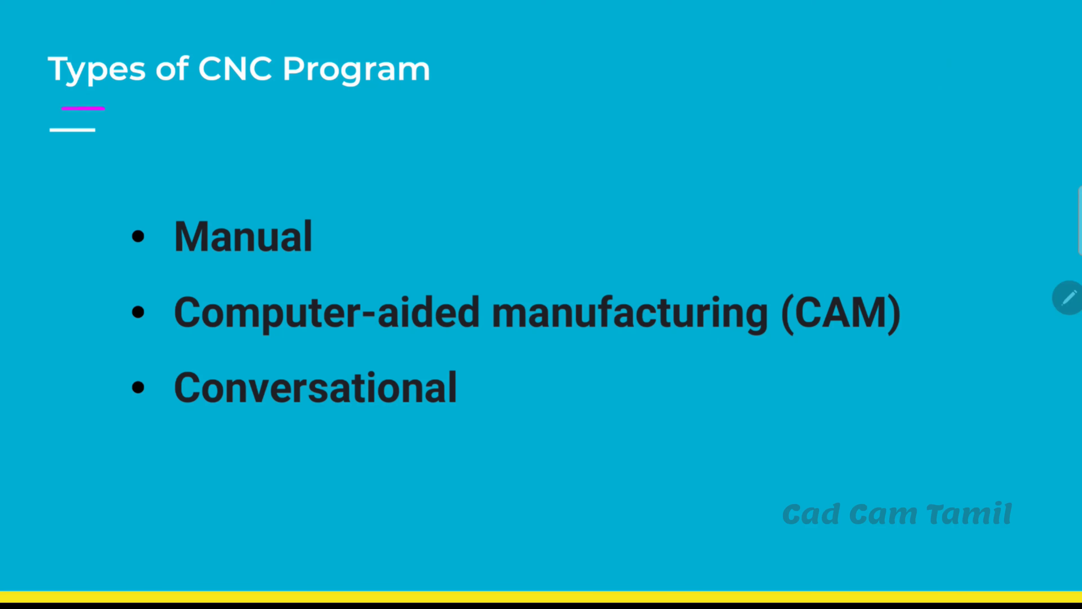
- Box the title, tick the Manual and Conversational bullets, and underline CAM and Computer-aided manufacturing
mouse_move(116, 107)
mouse_down()
mouse_move(103, 38)
mouse_move(67, 97)
mouse_up()
mouse_move(278, 82)
mouse_down()
mouse_move(426, 90)
mouse_move(473, 75)
mouse_up()
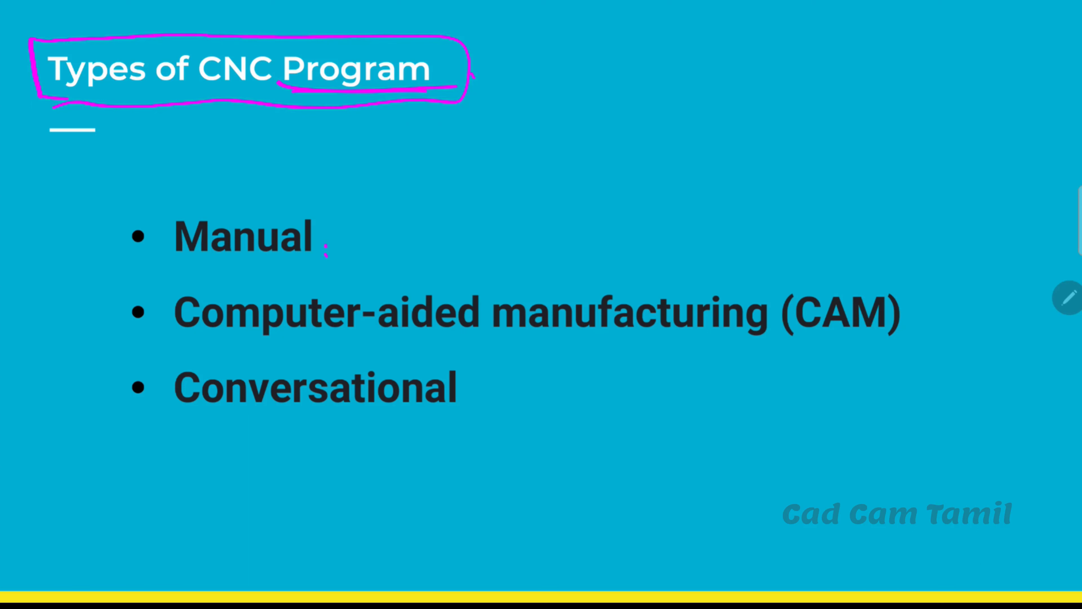
drag(326, 247, 411, 199)
drag(791, 334, 889, 336)
drag(165, 340, 221, 324)
drag(384, 350, 423, 332)
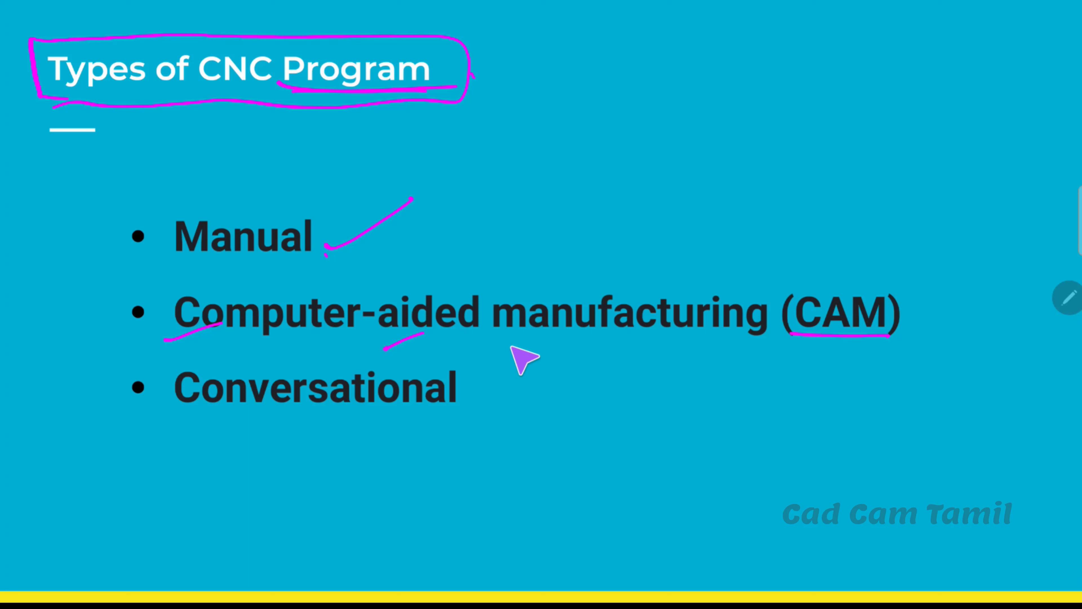
drag(507, 349, 538, 331)
drag(467, 399, 518, 369)
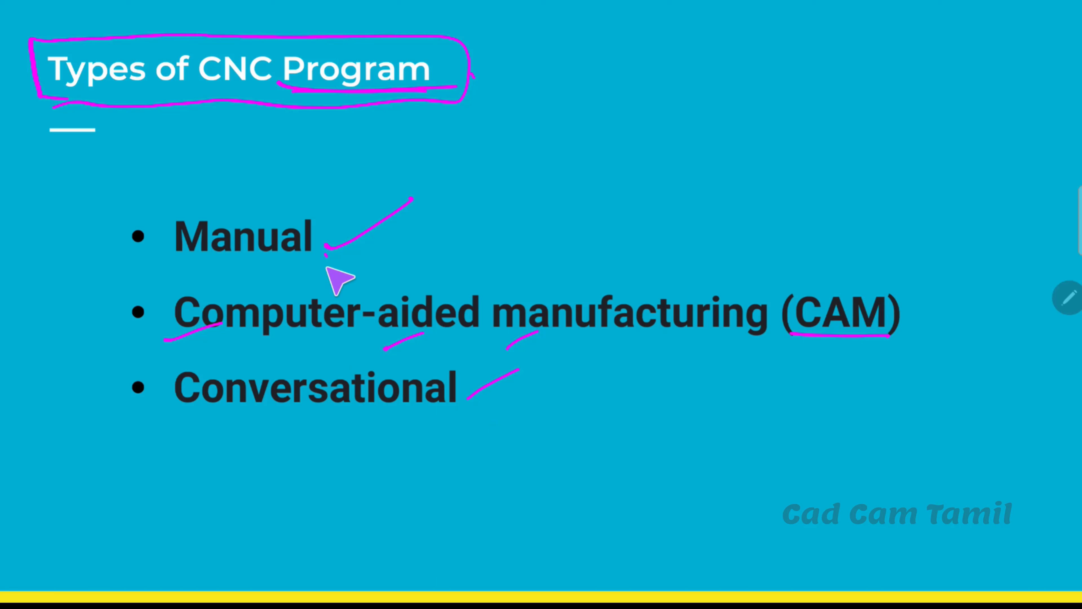
- Circle Manual and draw an arrow to handwritten 'CNC HTC'
mouse_move(212, 195)
mouse_down()
mouse_move(169, 265)
mouse_move(362, 205)
mouse_move(175, 198)
mouse_up()
mouse_move(353, 212)
mouse_down()
mouse_move(435, 217)
mouse_move(428, 239)
mouse_up()
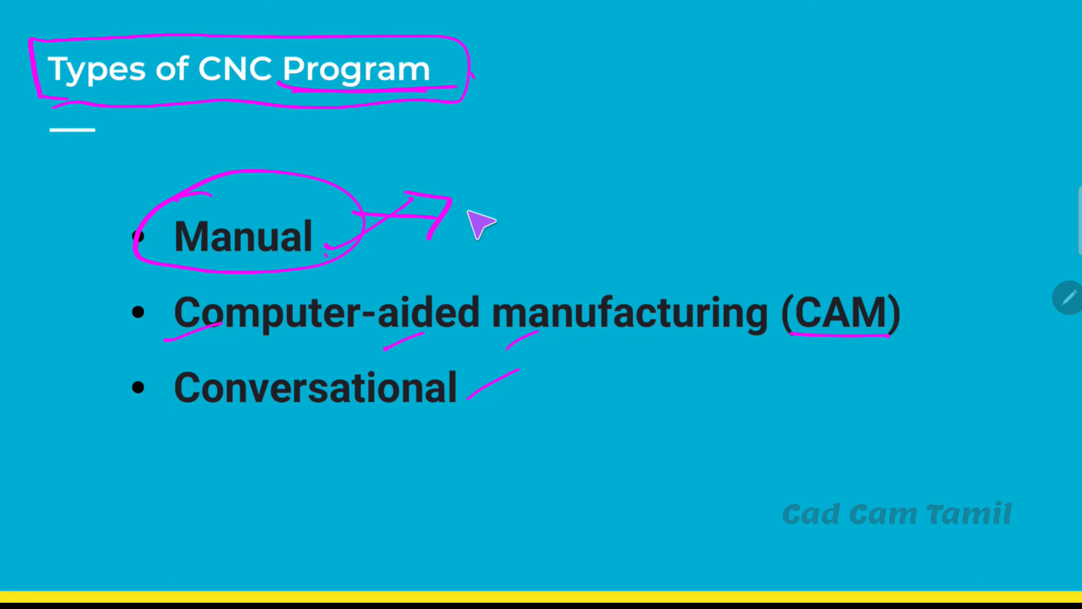
mouse_move(516, 161)
mouse_down()
mouse_move(525, 196)
mouse_move(564, 138)
mouse_move(602, 156)
mouse_up()
click(677, 111)
mouse_move(645, 114)
mouse_down()
mouse_move(665, 155)
mouse_move(673, 139)
mouse_up()
drag(660, 133, 723, 89)
drag(715, 100, 717, 128)
drag(767, 83, 776, 115)
mouse_move(667, 95)
mouse_down()
mouse_move(694, 146)
mouse_move(775, 124)
mouse_up()
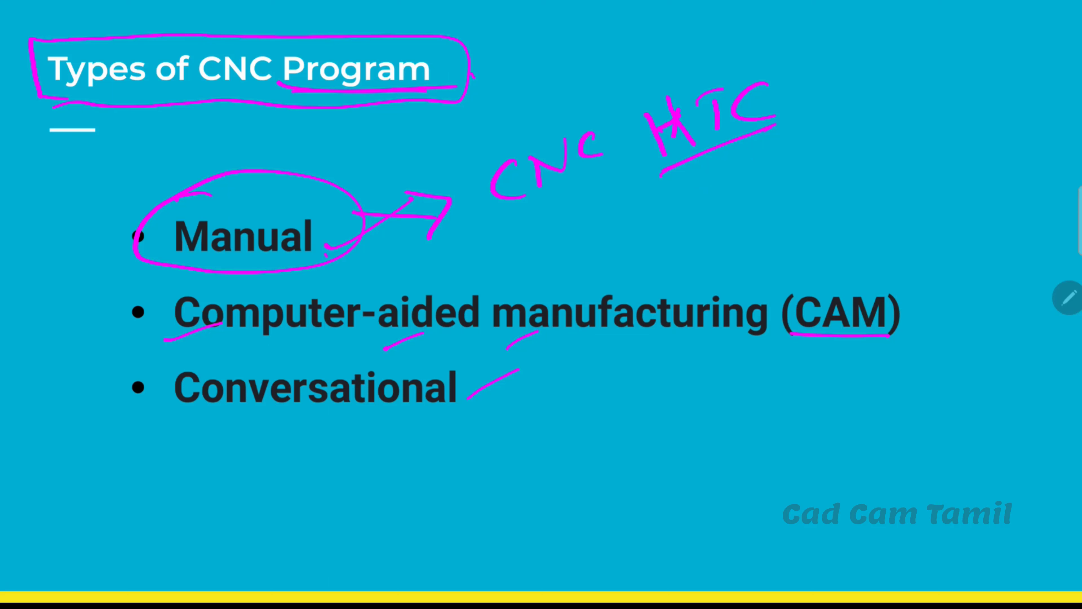
- Sketch a small bracket shape on the right with a long arrow pointing back to Manual
mouse_move(851, 164)
mouse_down()
mouse_move(954, 211)
mouse_move(838, 232)
mouse_up()
drag(851, 165, 820, 167)
mouse_move(962, 111)
mouse_down()
mouse_move(956, 136)
mouse_move(984, 125)
mouse_move(926, 144)
mouse_move(954, 215)
mouse_move(994, 136)
mouse_move(928, 148)
mouse_move(919, 205)
mouse_move(987, 161)
mouse_up()
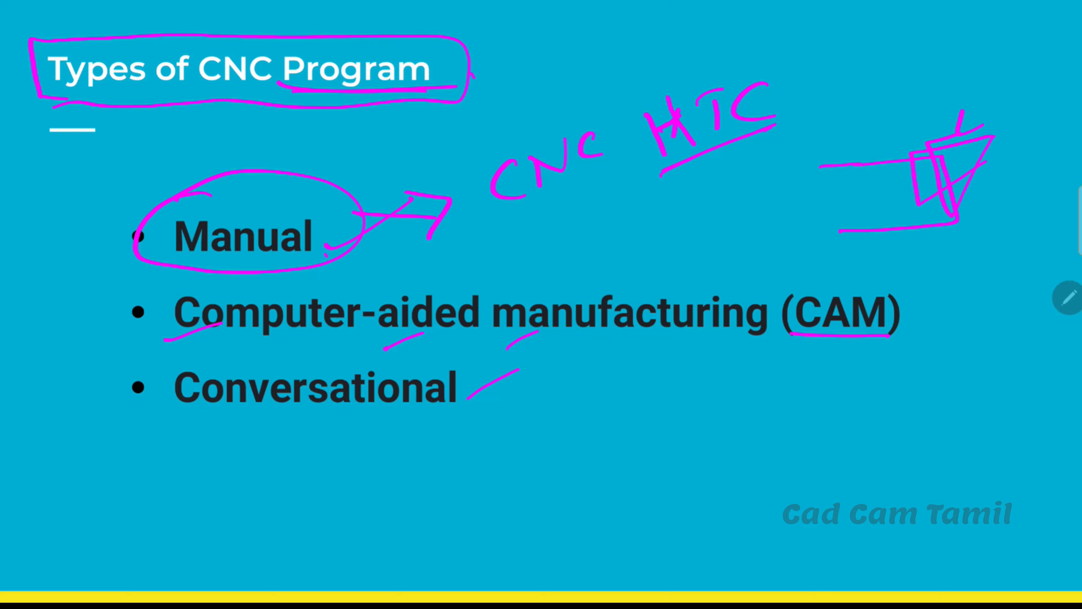
drag(381, 251, 816, 209)
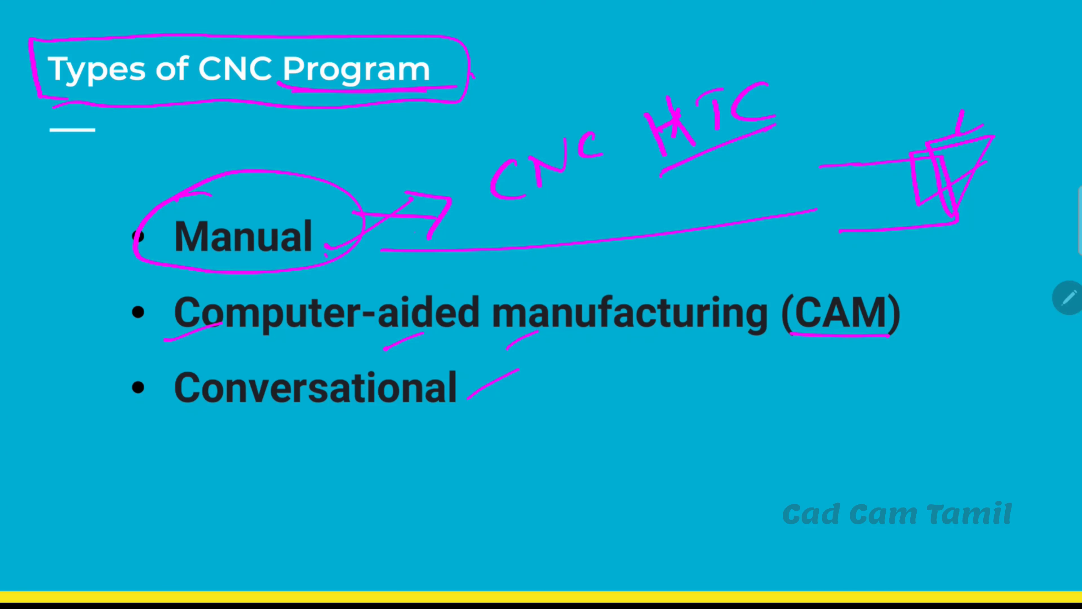
drag(415, 233, 394, 259)
- Circle (CAM) and Conversational with arrows, and strike across the Manual and Computer-aided manufacturing bullets
mouse_move(902, 298)
mouse_down()
mouse_move(865, 269)
mouse_move(827, 353)
mouse_move(897, 272)
mouse_up()
drag(778, 352, 795, 339)
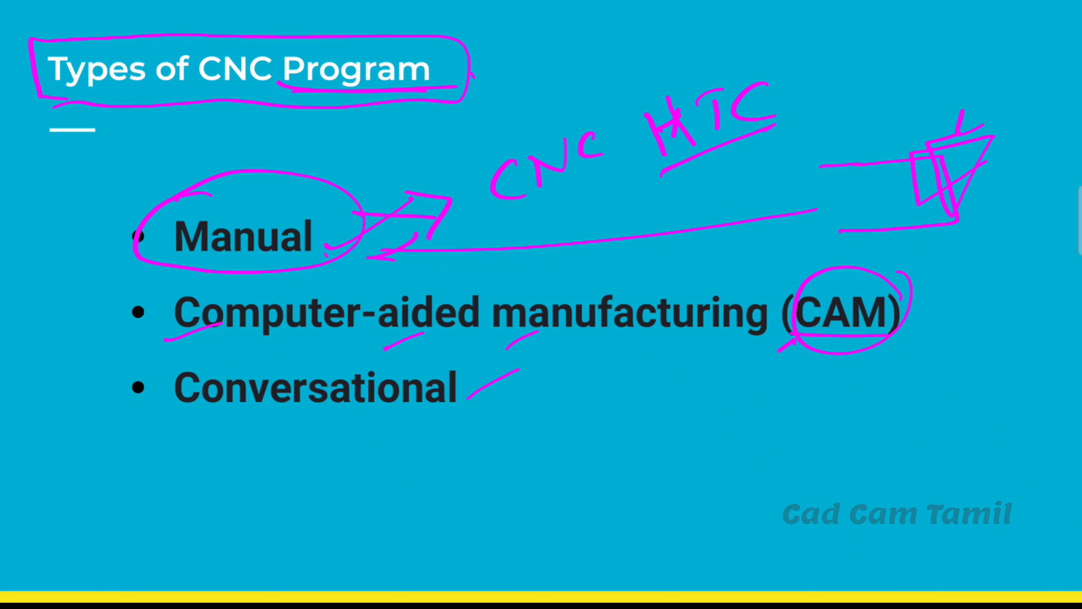
drag(891, 298, 809, 363)
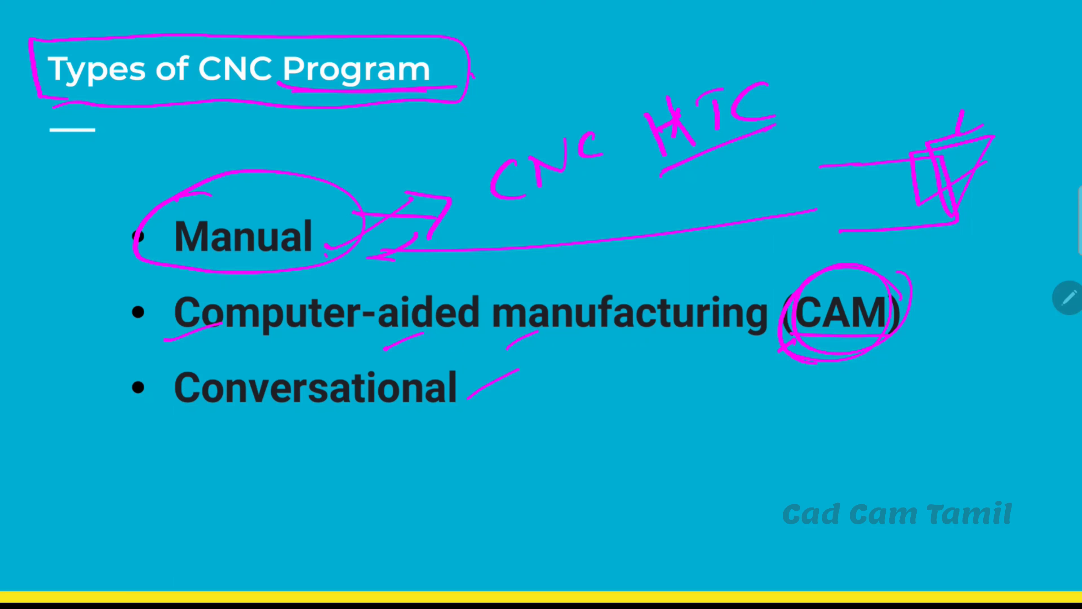
mouse_move(188, 415)
mouse_down()
mouse_move(449, 405)
mouse_move(459, 360)
mouse_move(271, 350)
mouse_move(176, 405)
mouse_move(195, 414)
mouse_up()
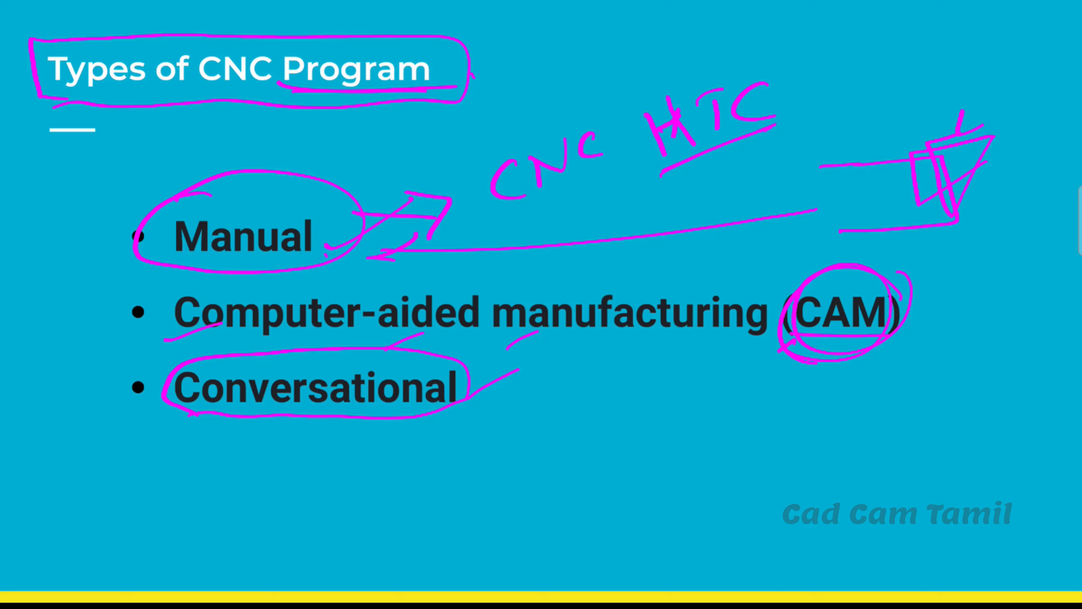
mouse_move(492, 384)
mouse_down()
mouse_move(509, 403)
mouse_move(484, 416)
mouse_up()
drag(142, 247, 211, 194)
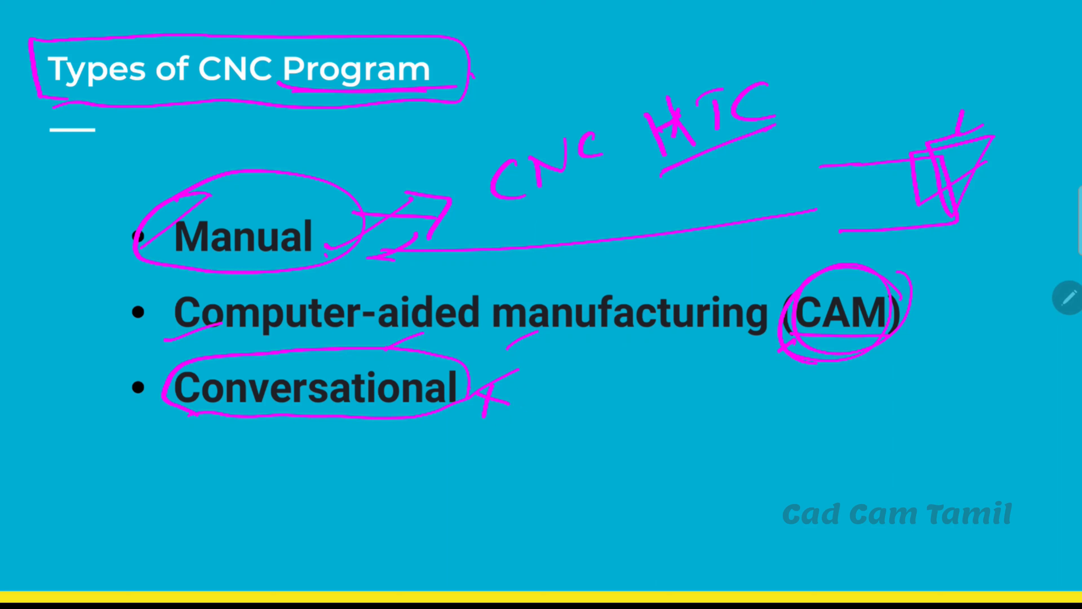
drag(123, 338, 190, 280)
drag(331, 210, 343, 245)
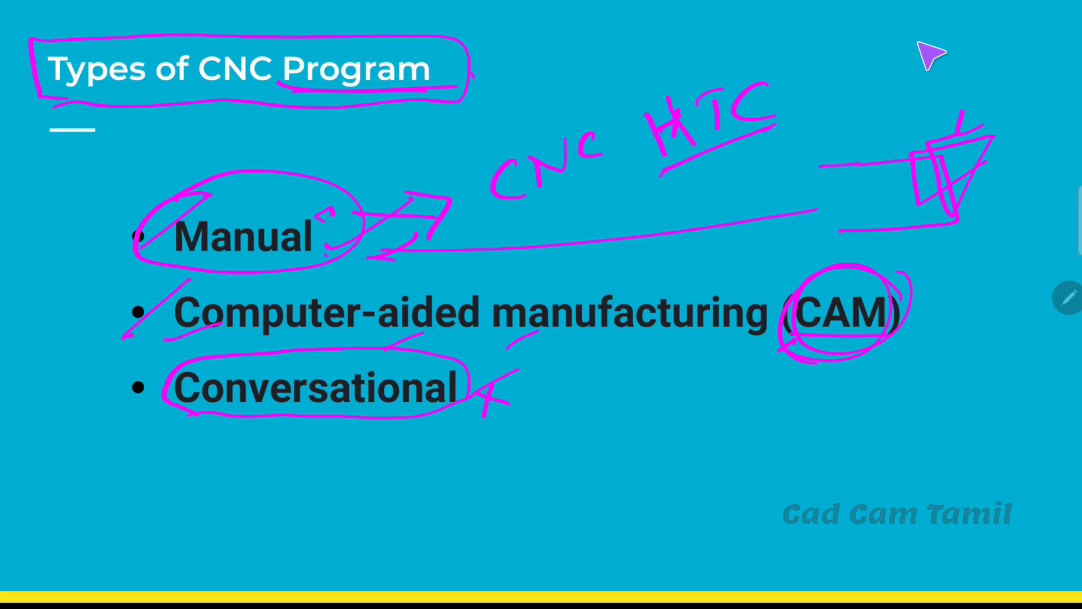
- Erase all ink, then underline Manual in red and sketch a small shape beside it
key(e)
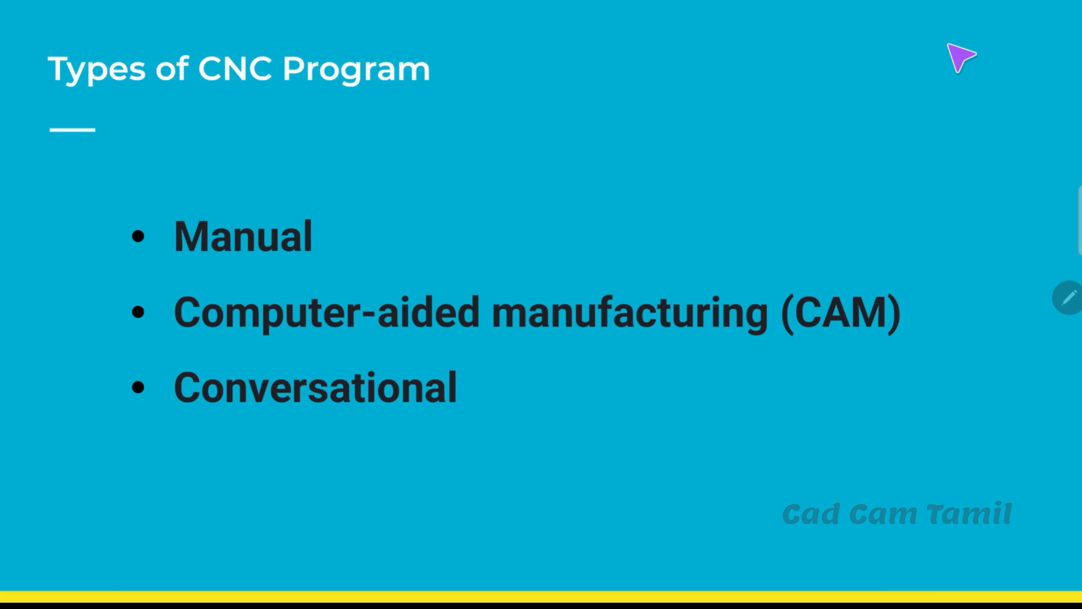
mouse_move(175, 267)
mouse_down()
mouse_move(322, 263)
mouse_move(332, 239)
mouse_move(321, 233)
mouse_move(345, 233)
mouse_up()
mouse_move(426, 175)
mouse_down()
mouse_move(385, 219)
mouse_move(422, 177)
mouse_move(486, 197)
mouse_move(408, 209)
mouse_move(472, 137)
mouse_move(502, 150)
mouse_up()
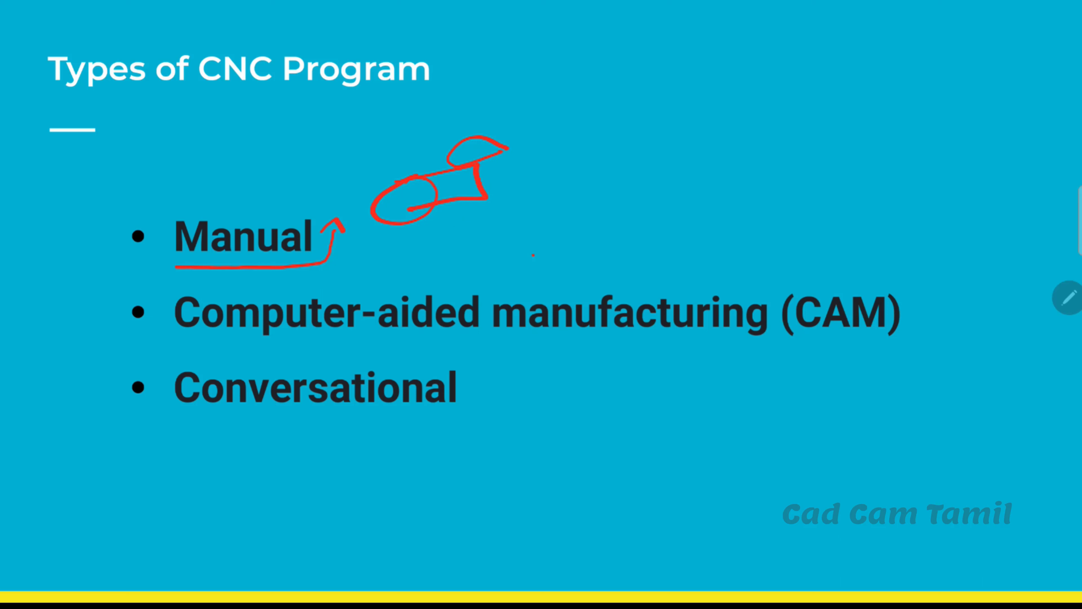